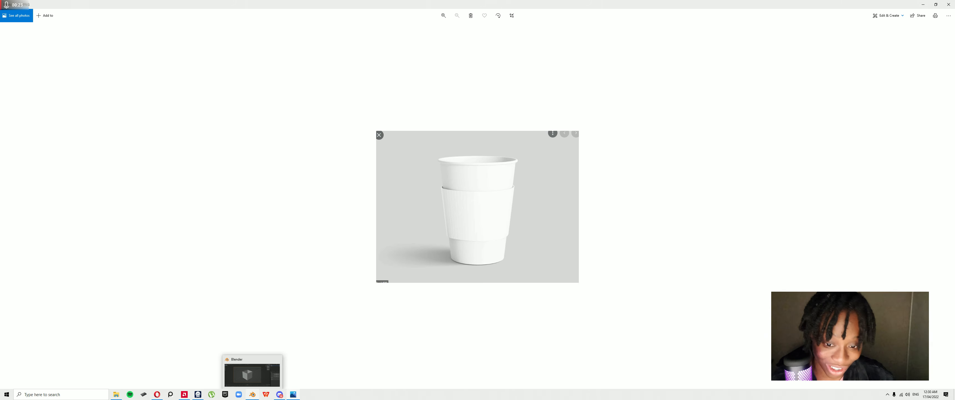
# Switch to Blender and make the cube the active object in Object Mode
pyautogui.click(252, 395)
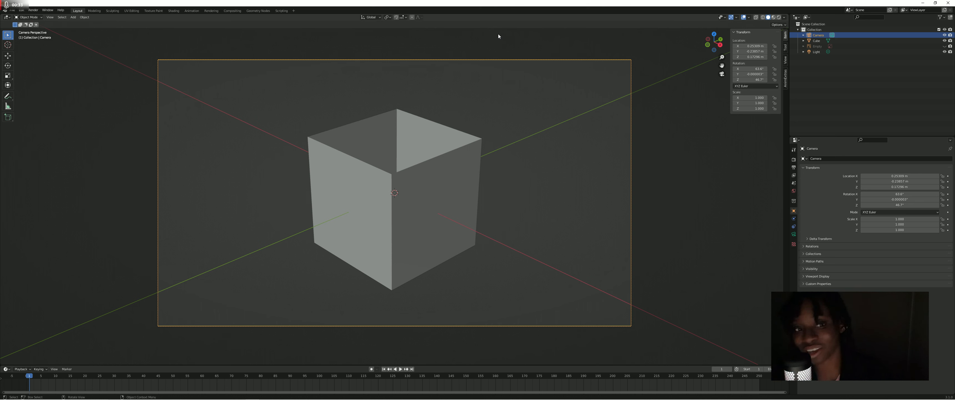
pyautogui.rightClick(267, 96)
pyautogui.rightClick(232, 154)
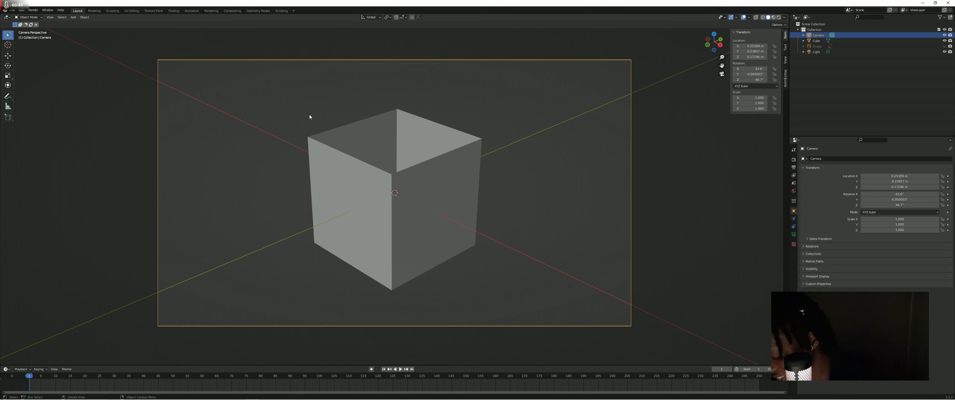
pyautogui.rightClick(535, 175)
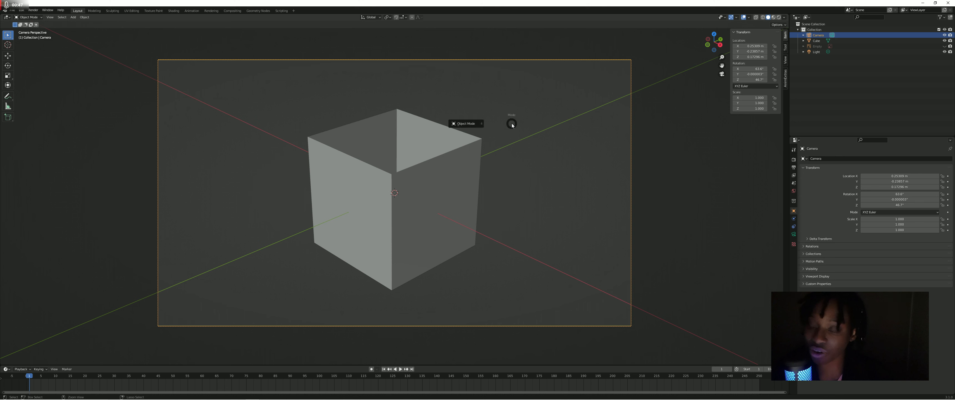
pyautogui.click(816, 41)
pyautogui.click(534, 156)
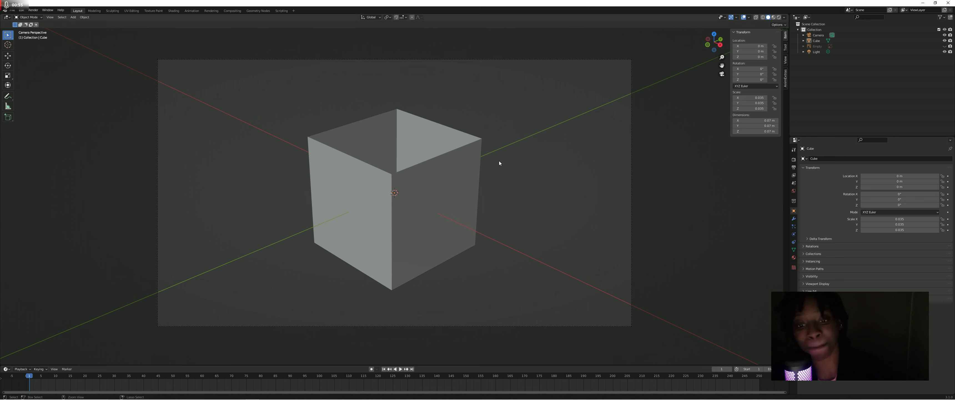
pyautogui.hotkey('ctrl', 'Tab')
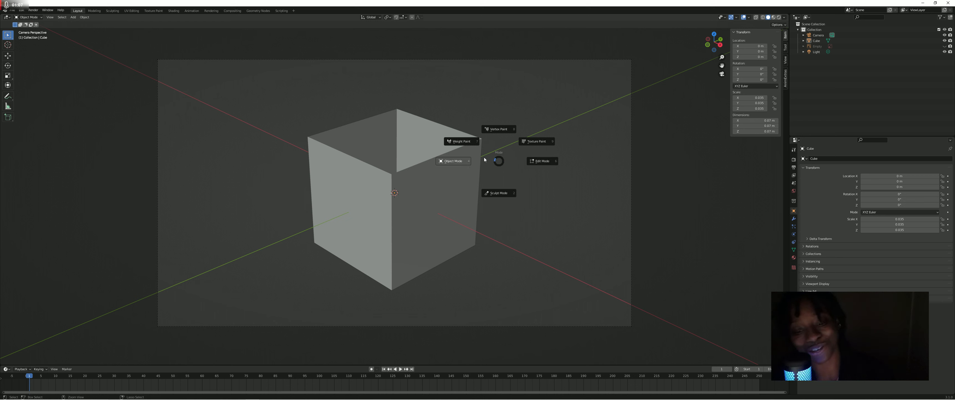
pyautogui.click(465, 164)
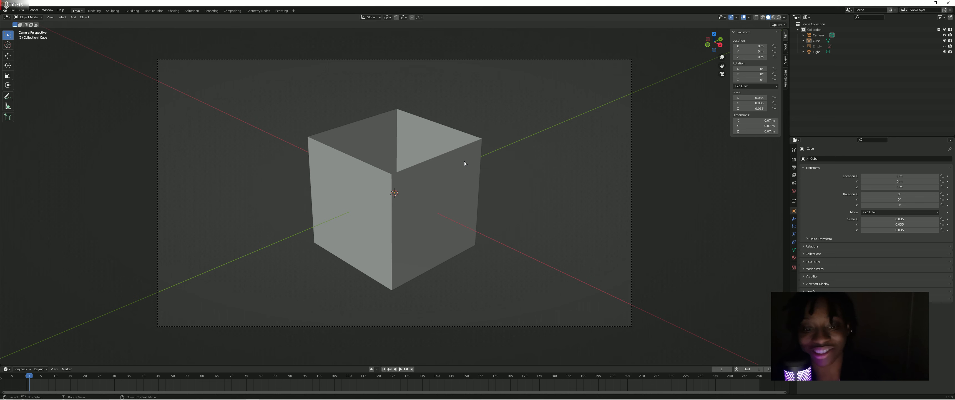
pyautogui.hotkey('shift', 'a')
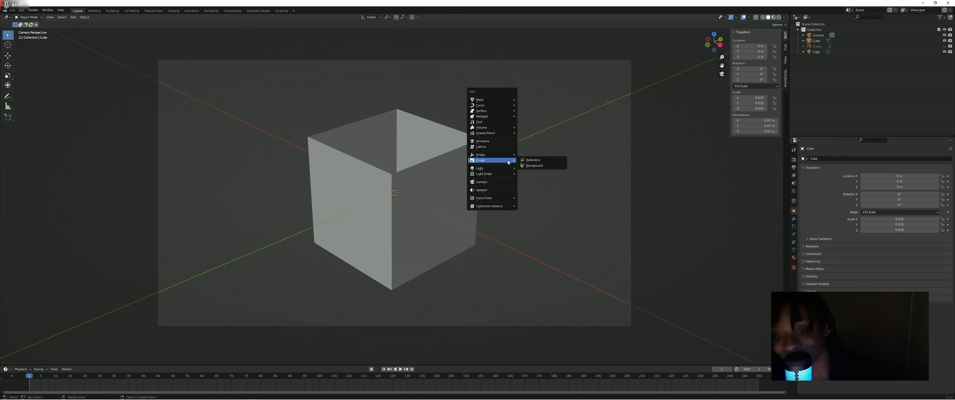
pyautogui.click(548, 160)
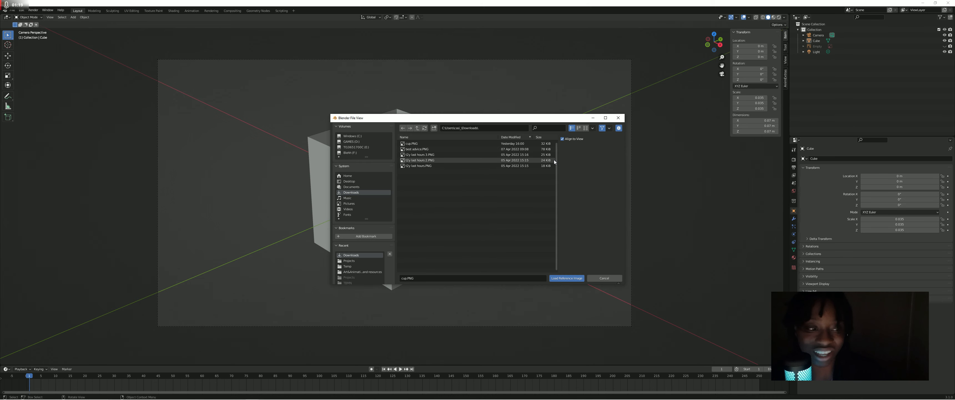
pyautogui.click(618, 117)
# Unhide the existing reference image empty and delete it from the scene, keeping the cube shown
pyautogui.click(945, 47)
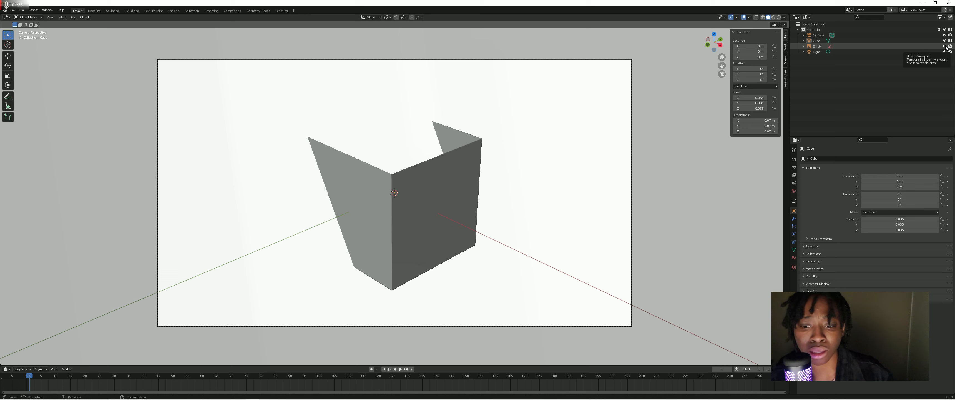
pyautogui.click(399, 172)
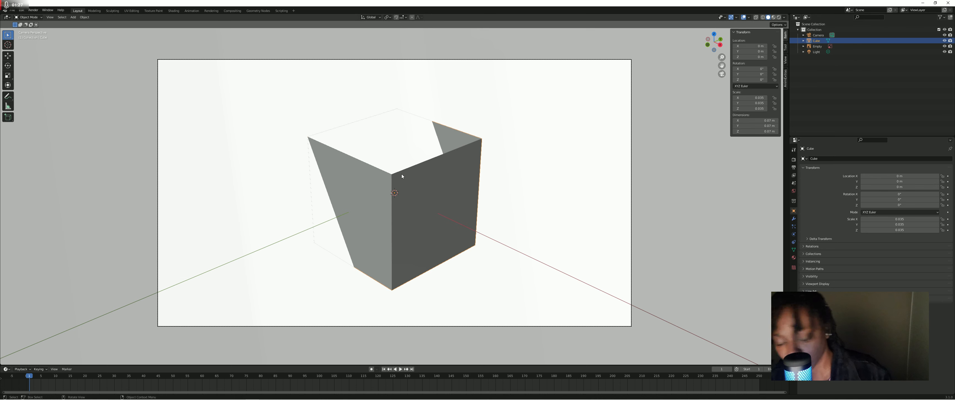
pyautogui.press('h')
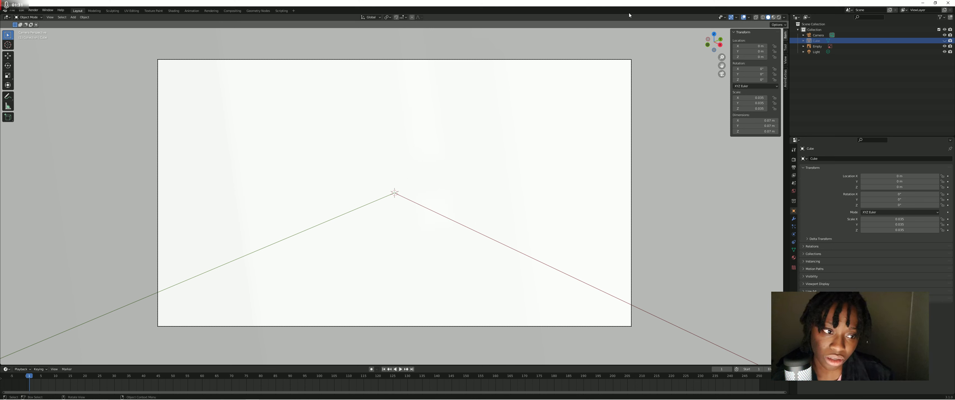
pyautogui.click(944, 41)
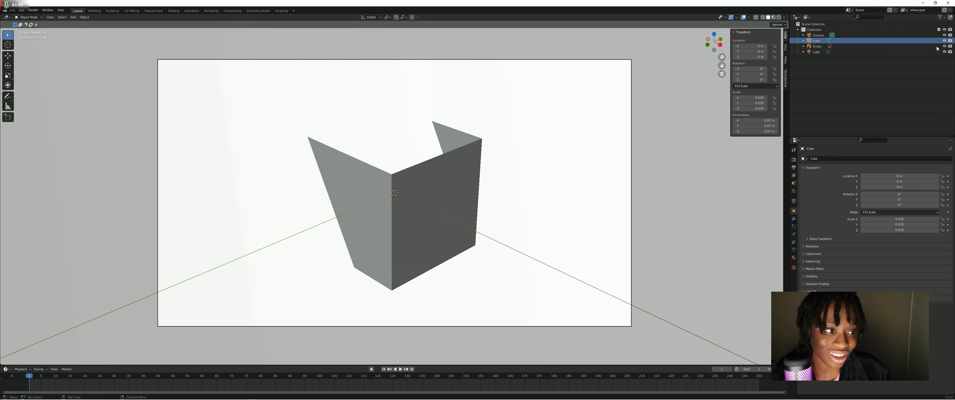
pyautogui.click(935, 47)
pyautogui.press('Delete')
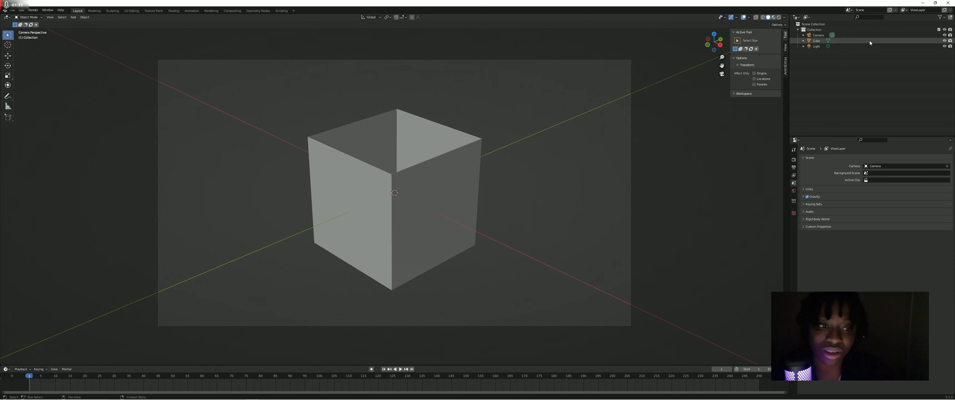
# Split the 3D viewport vertically into a wide main view and a narrower second area
pyautogui.rightClick(788, 56)
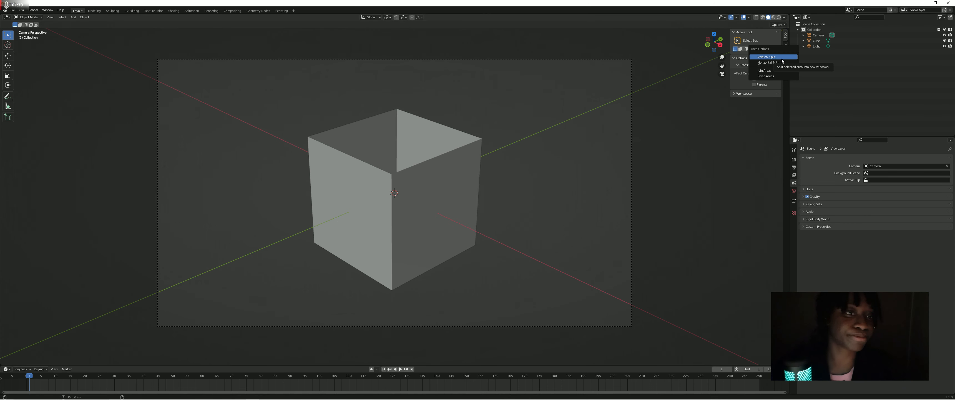
pyautogui.click(782, 57)
pyautogui.click(561, 70)
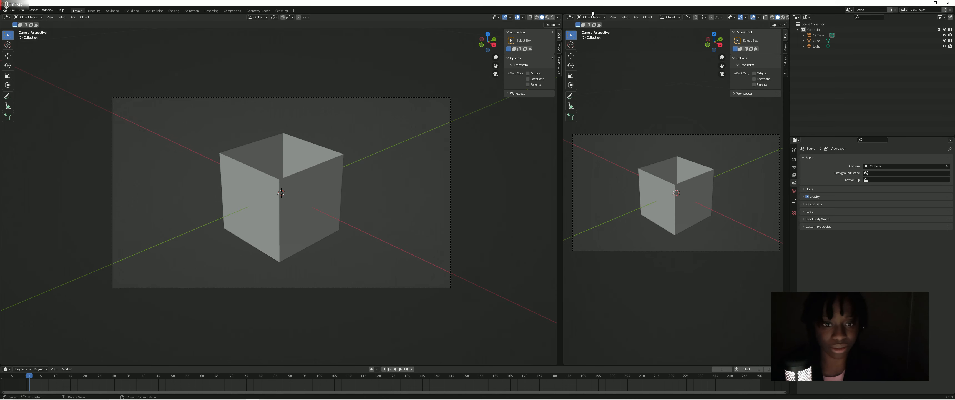
# Change the narrower area to an Image Editor and open cup.PNG from the Downloads folder
pyautogui.click(570, 17)
pyautogui.click(585, 38)
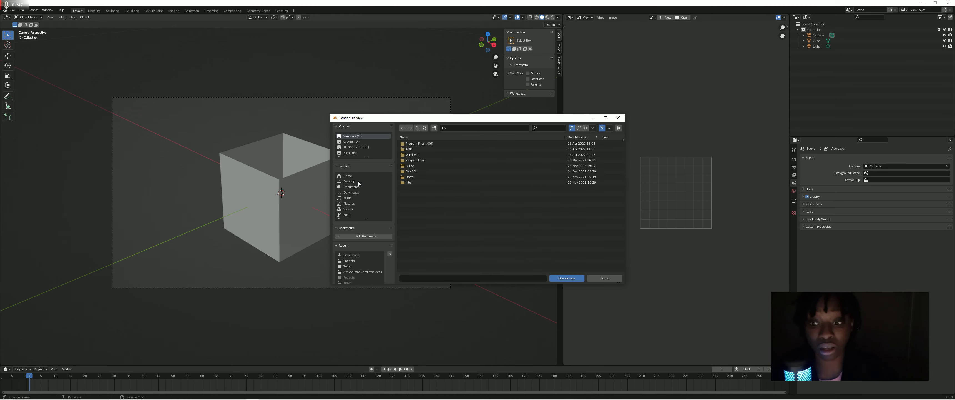
pyautogui.click(356, 192)
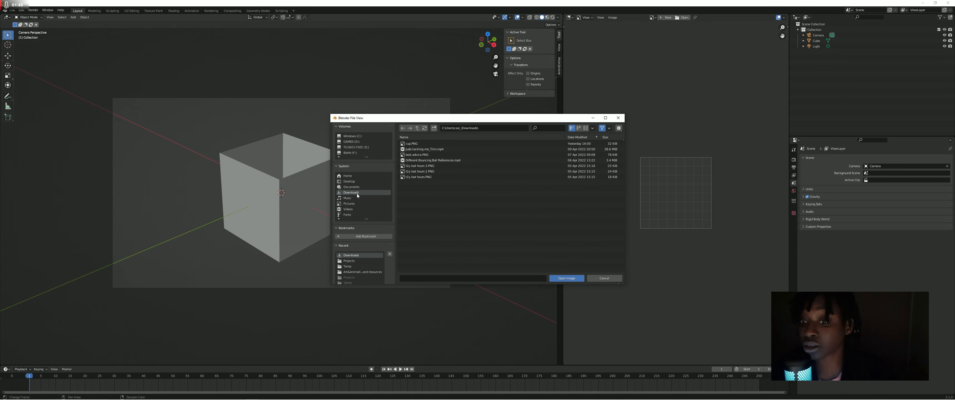
pyautogui.doubleClick(418, 145)
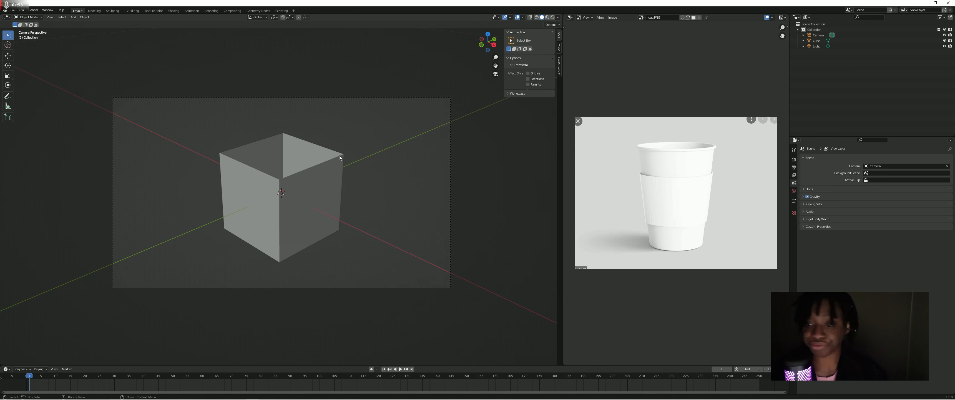
# Select the cube and switch it to Edit Mode, leaving the camera view
pyautogui.click(314, 231)
pyautogui.scroll(1, 348, 239)
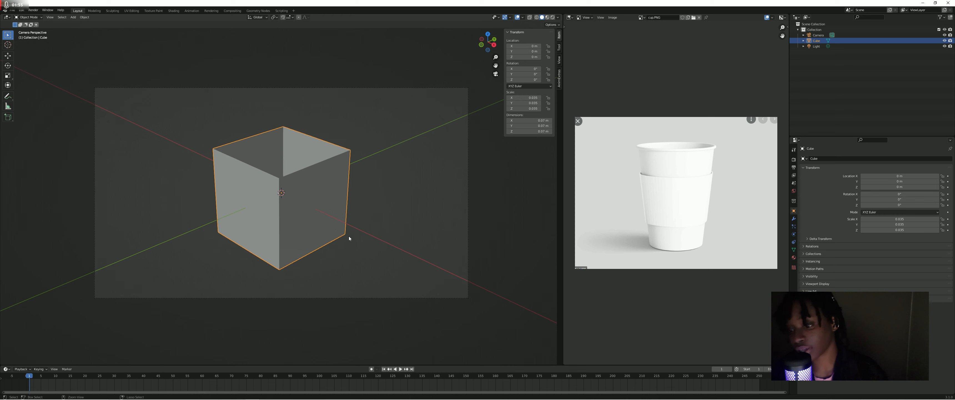
pyautogui.keyDown('shift'); pyautogui.moveTo(347, 239); pyautogui.dragTo(354, 206, button='middle'); pyautogui.keyUp('shift')
pyautogui.scroll(1, 361, 180)
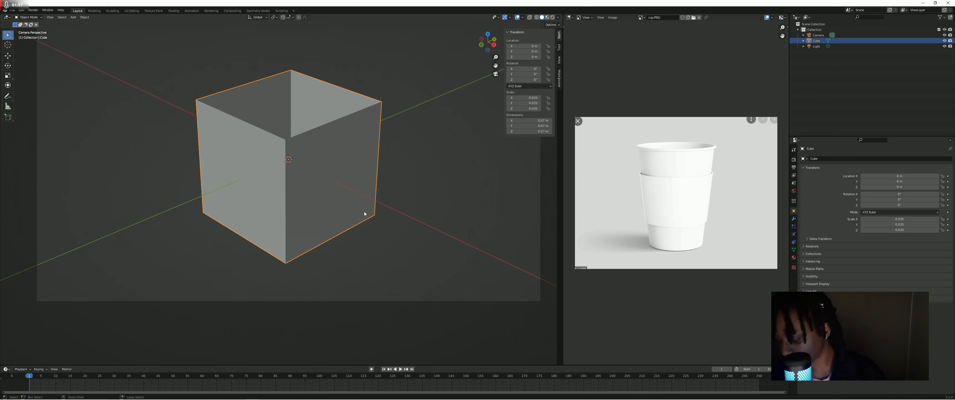
pyautogui.hotkey('ctrl', 'Tab')
pyautogui.click(411, 206)
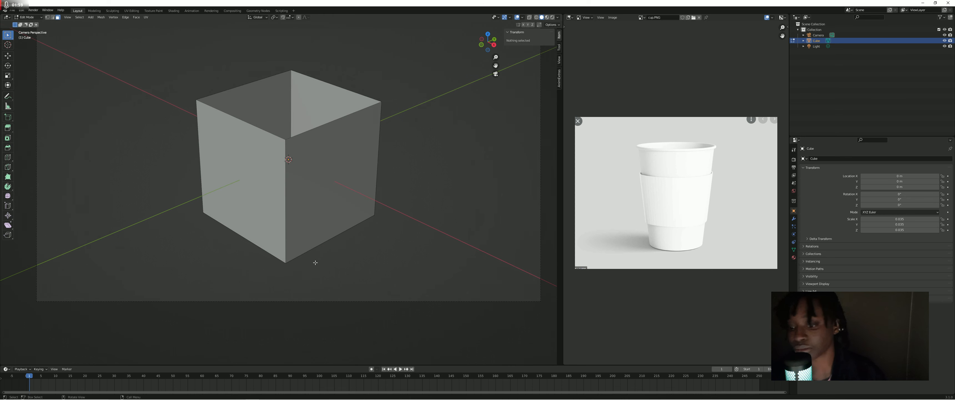
pyautogui.moveTo(324, 240); pyautogui.dragTo(348, 222, button='middle')
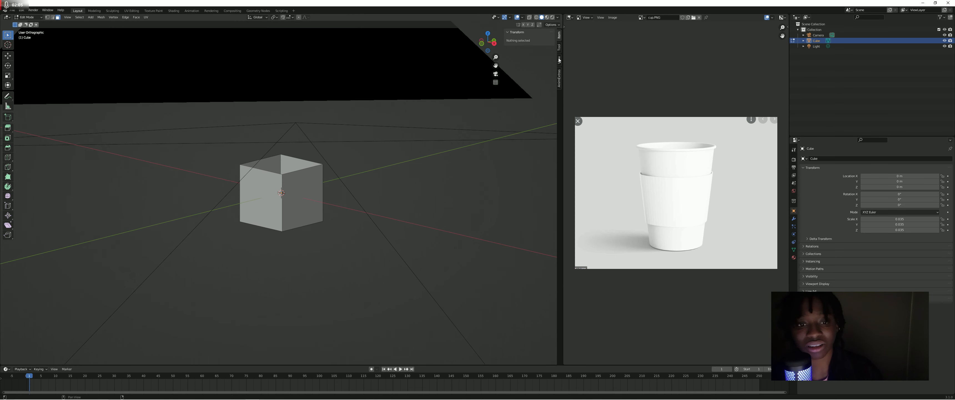
# Select the camera and look through the material, mesh data, object and physics properties for its display settings
pyautogui.click(818, 35)
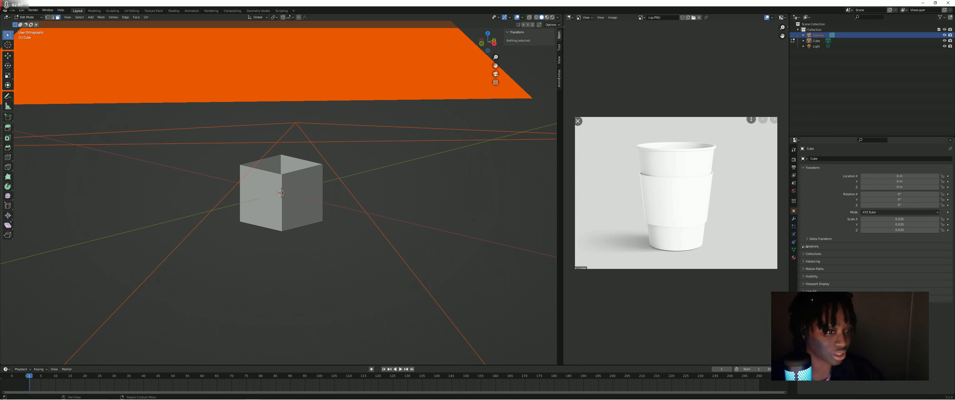
pyautogui.click(793, 257)
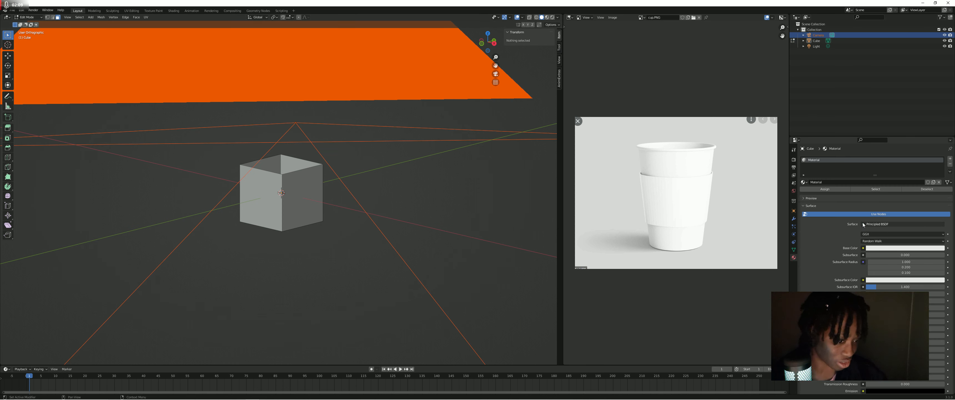
pyautogui.click(794, 250)
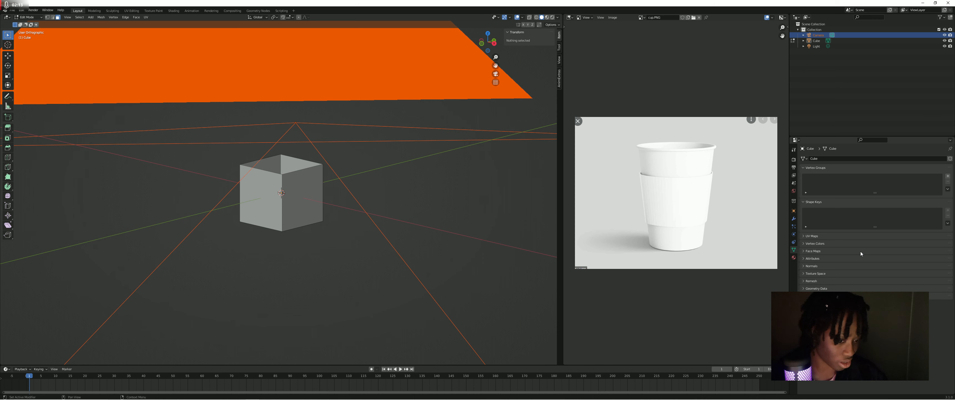
pyautogui.moveTo(817, 2); pyautogui.dragTo(515, 42)
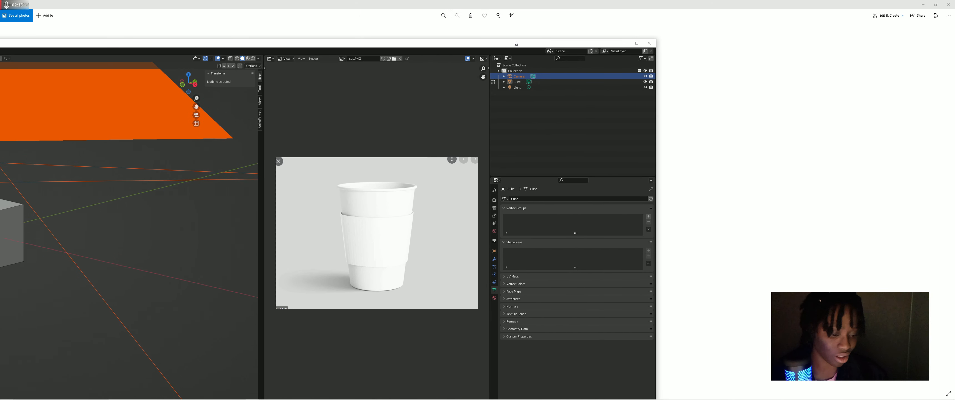
pyautogui.click(494, 250)
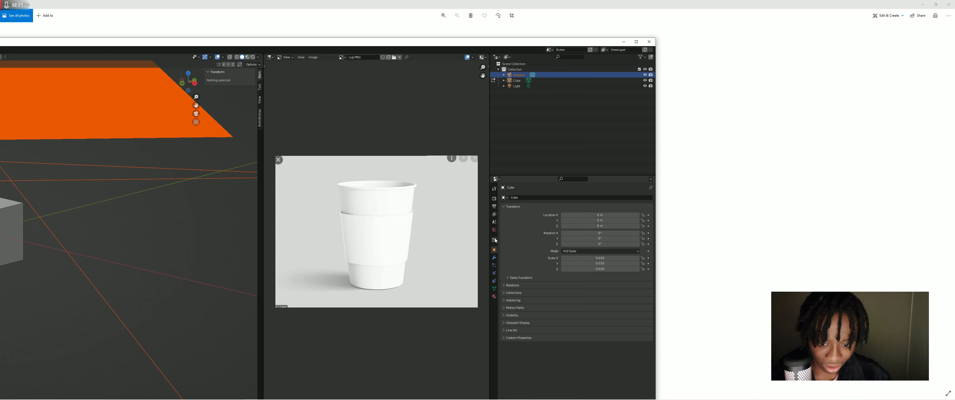
pyautogui.click(519, 80)
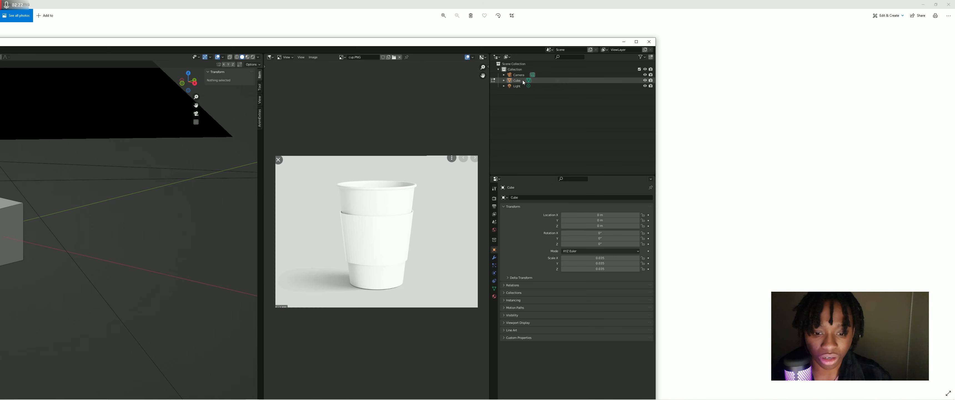
pyautogui.click(522, 76)
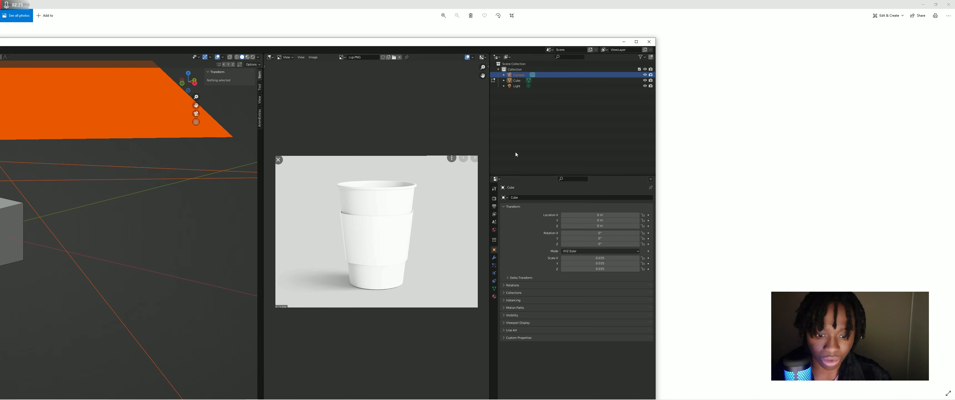
pyautogui.click(494, 258)
pyautogui.click(494, 266)
pyautogui.click(496, 274)
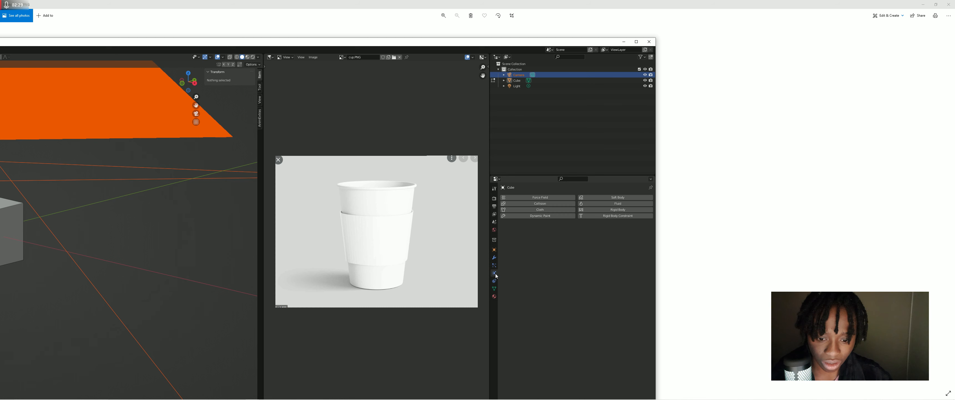
# Reselect the camera, search the material and object properties, and expand the Viewport Display settings
pyautogui.click(517, 86)
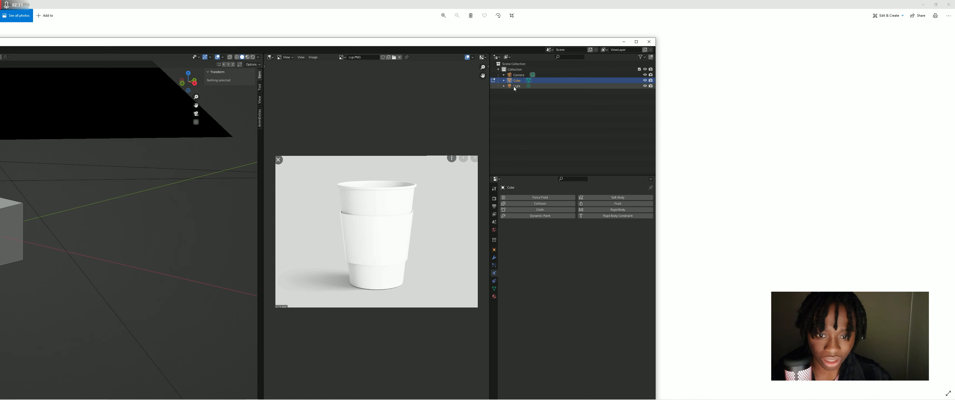
pyautogui.click(518, 75)
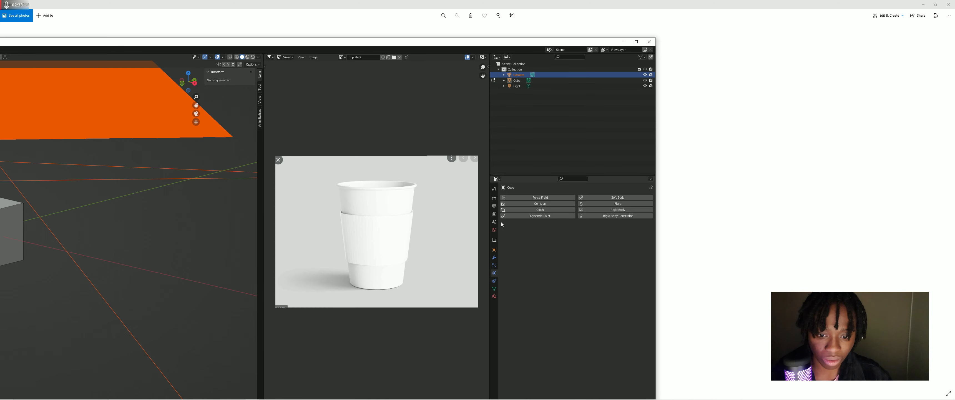
pyautogui.click(495, 297)
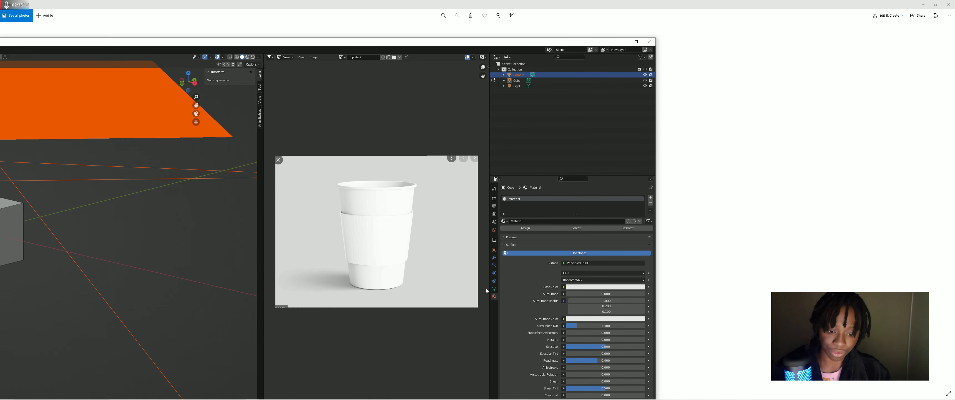
pyautogui.scroll(-8, 520, 279)
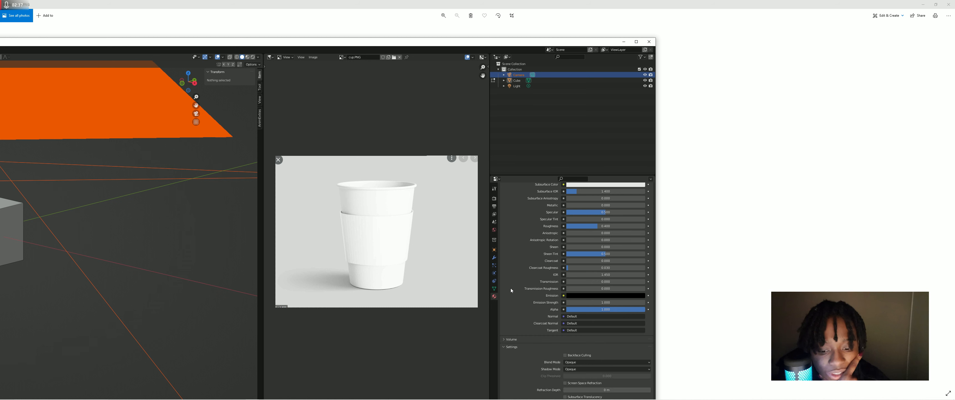
pyautogui.click(494, 281)
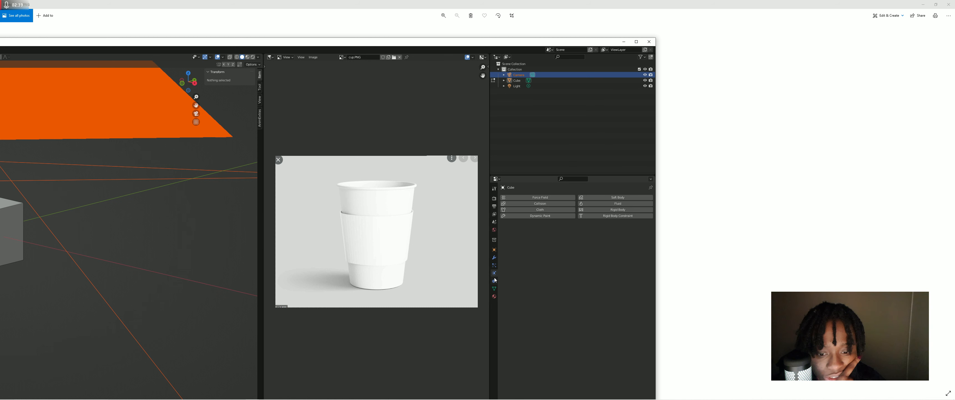
pyautogui.click(494, 265)
pyautogui.click(494, 258)
pyautogui.click(494, 250)
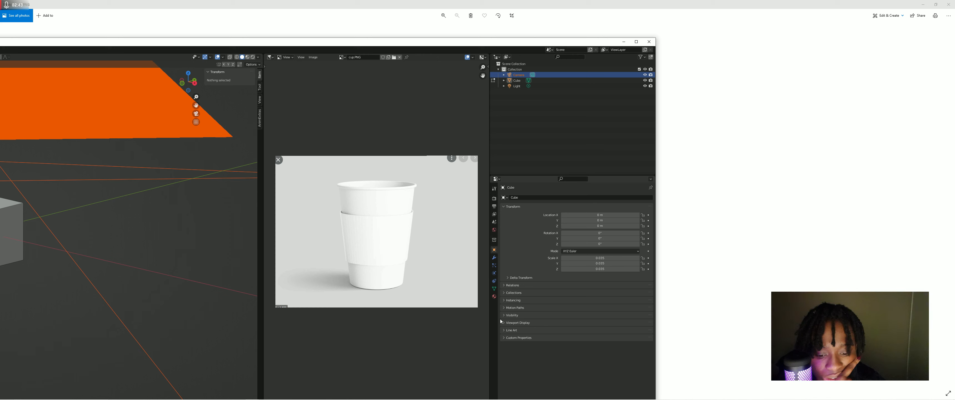
pyautogui.click(530, 322)
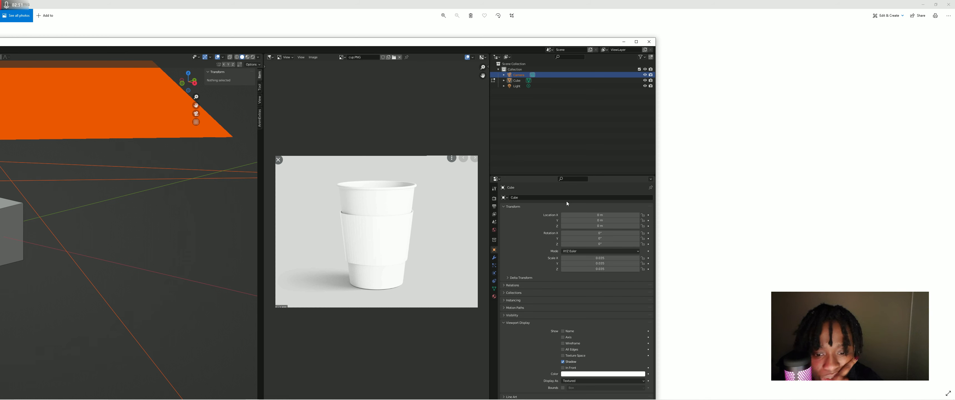
# Try switching the object shown in the object properties to Camera, and undo that change
pyautogui.click(504, 198)
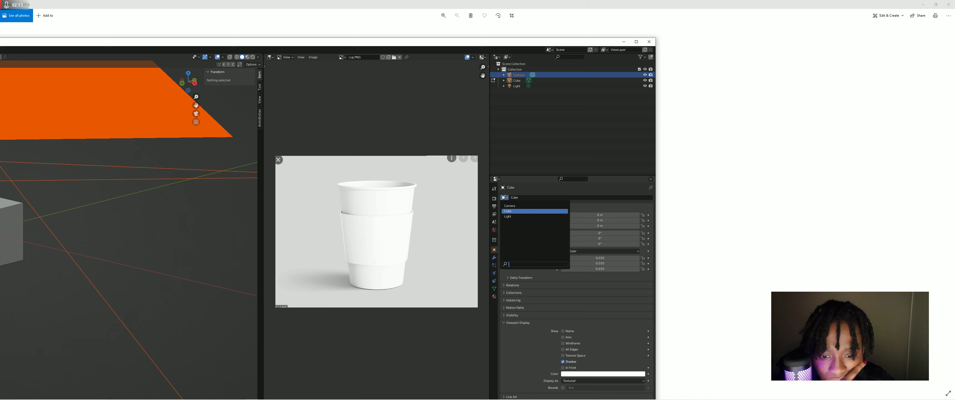
pyautogui.click(507, 207)
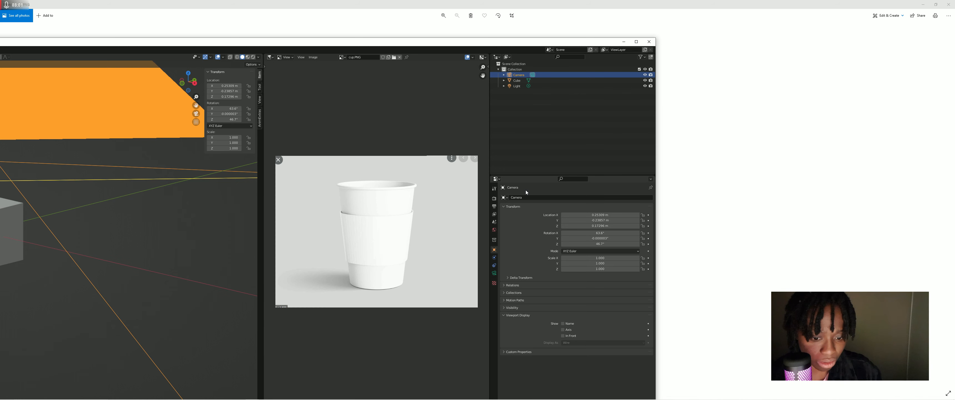
pyautogui.hotkey('ctrl', 'z')
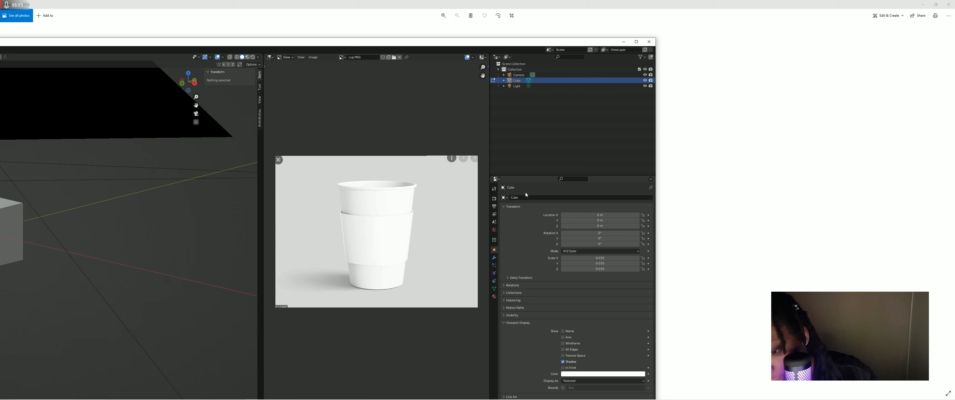
# Switch from Edit Mode to Object Mode and select the camera as the active object
pyautogui.click(520, 77)
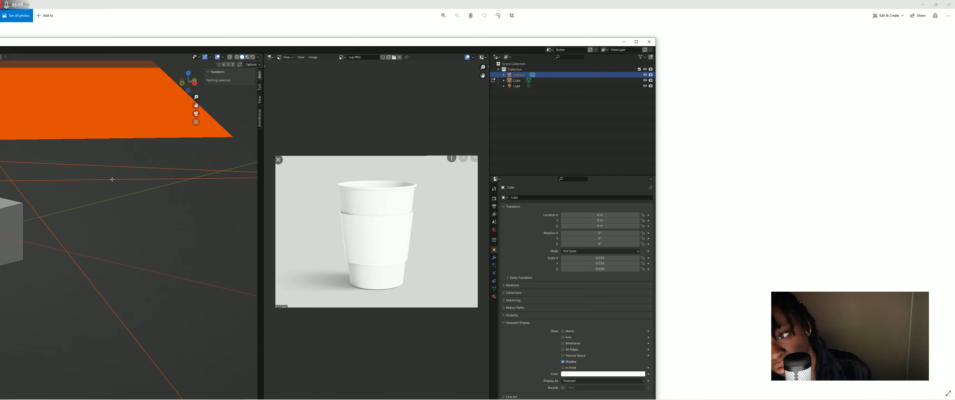
pyautogui.scroll(-5, 138, 183)
pyautogui.scroll(-2, 138, 182)
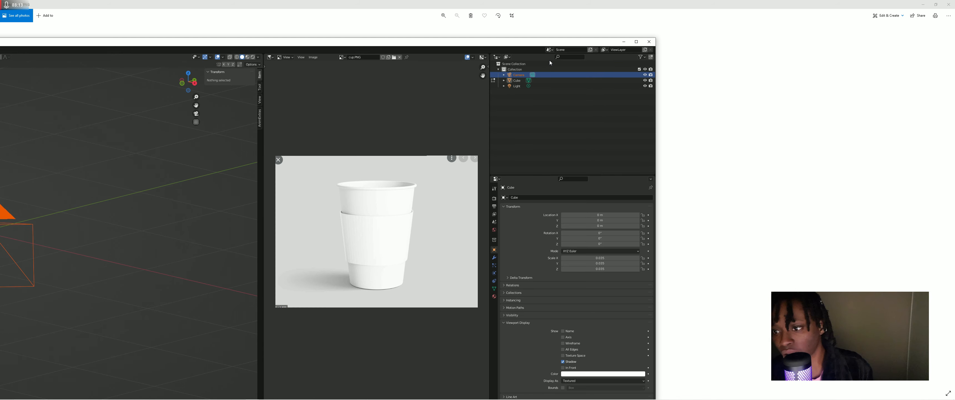
pyautogui.moveTo(513, 43); pyautogui.dragTo(803, 18)
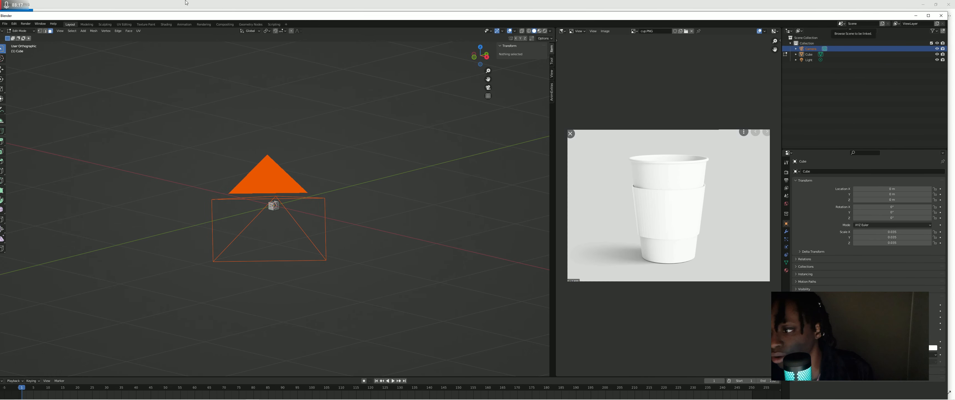
pyautogui.click(21, 31)
pyautogui.click(30, 37)
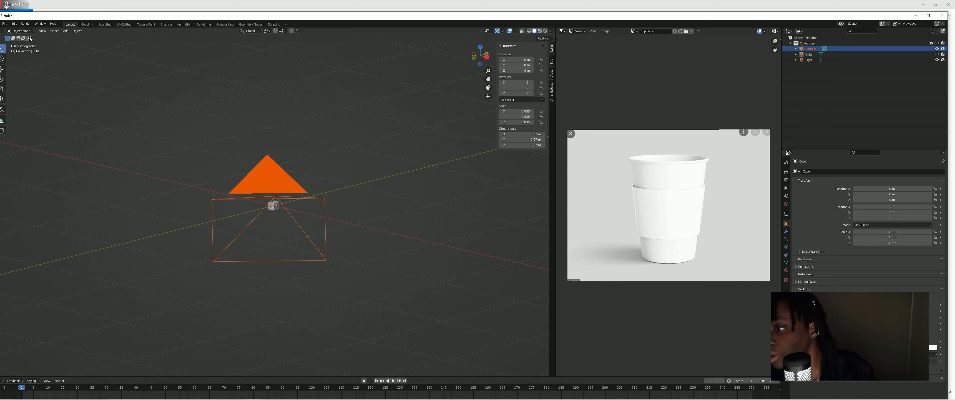
pyautogui.click(327, 149)
pyautogui.click(299, 199)
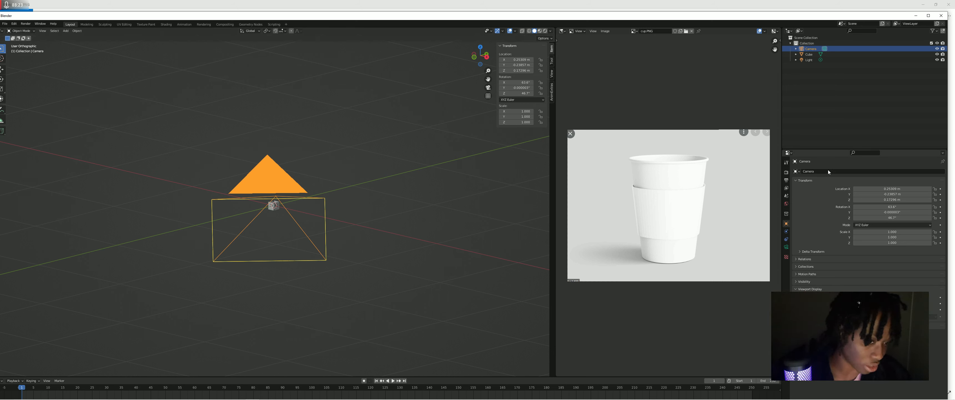
# Open the camera's data properties and set its viewport display size to 0.07 m
pyautogui.moveTo(793, 19); pyautogui.dragTo(559, 1)
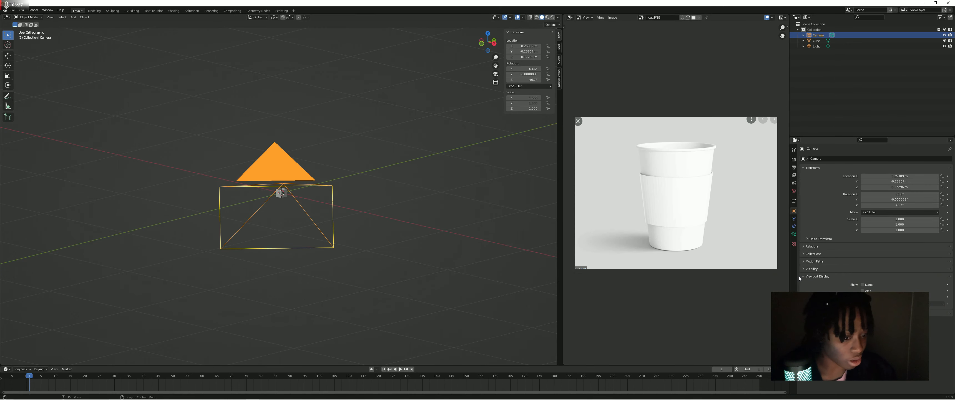
pyautogui.moveTo(804, 3); pyautogui.dragTo(374, 30)
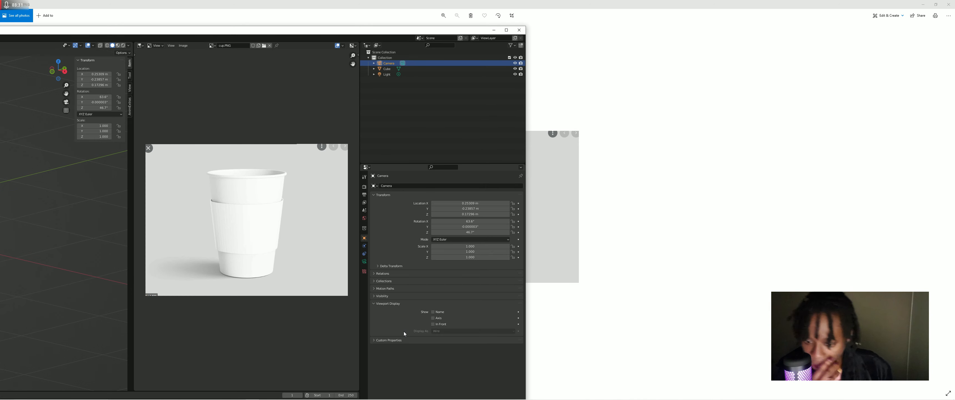
pyautogui.click(378, 267)
pyautogui.click(378, 268)
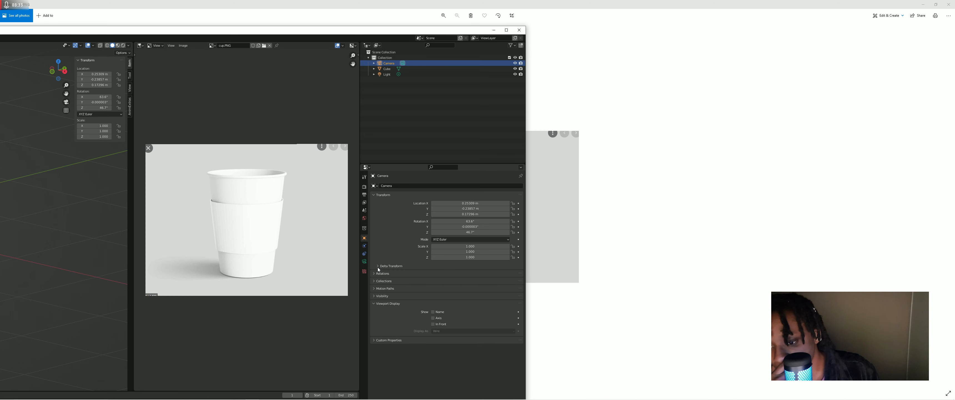
pyautogui.click(374, 273)
pyautogui.click(373, 274)
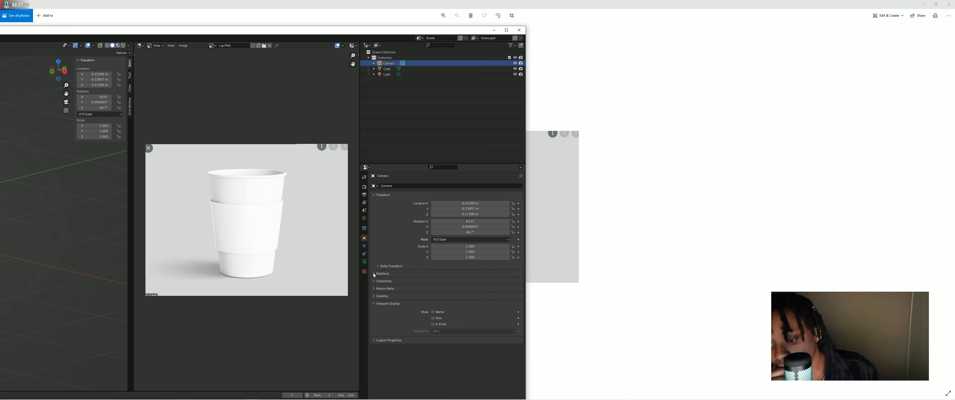
pyautogui.click(366, 262)
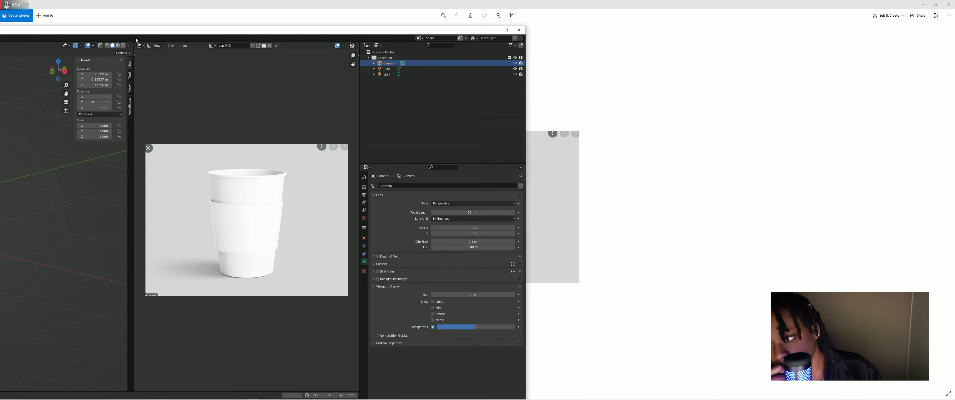
pyautogui.moveTo(135, 33); pyautogui.dragTo(497, 2)
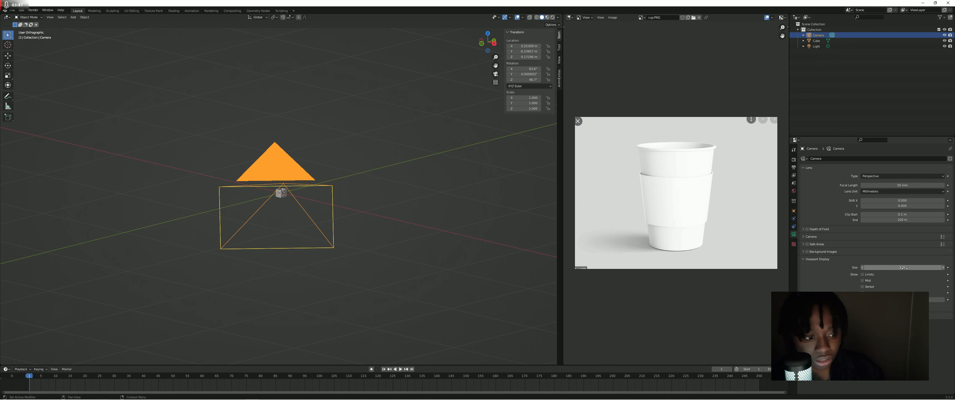
pyautogui.moveTo(904, 267); pyautogui.dragTo(849, 268)
# Examine the resized camera and the cube from several angles, in both perspective and orthographic view
pyautogui.moveTo(211, 186); pyautogui.dragTo(273, 185, button='middle')
pyautogui.press('KP_0')
pyautogui.press('KP_0')
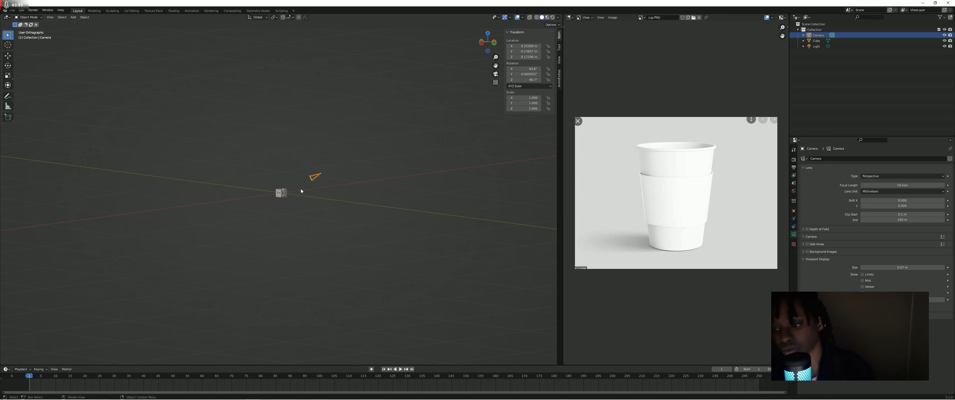
pyautogui.scroll(8, 293, 148)
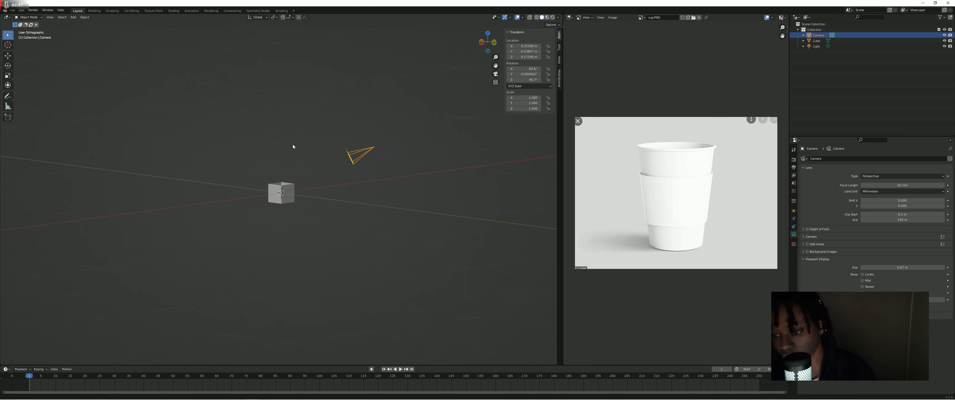
pyautogui.press('KP_5')
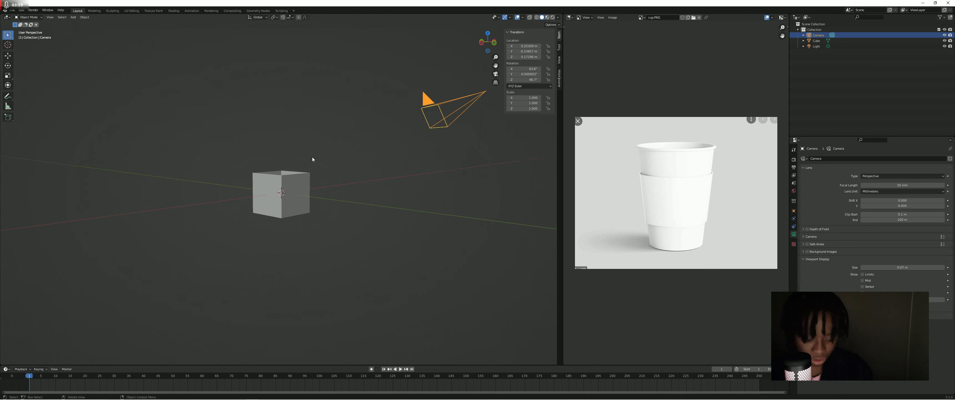
pyautogui.moveTo(428, 133); pyautogui.dragTo(383, 193, button='middle')
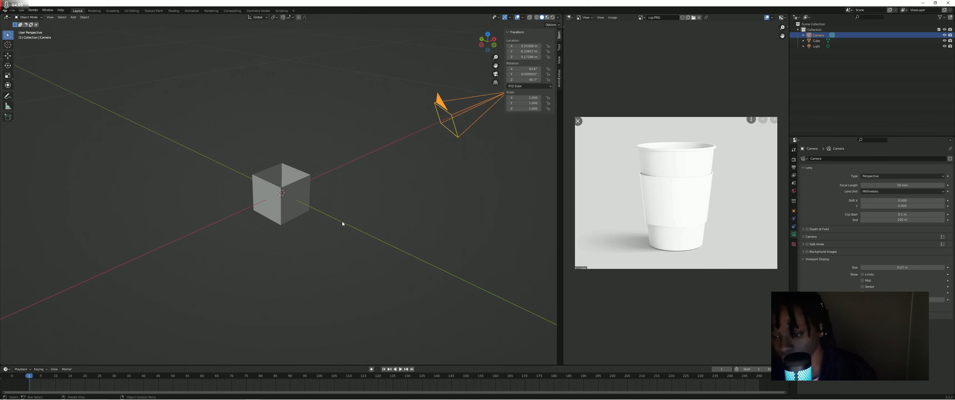
pyautogui.moveTo(322, 239); pyautogui.dragTo(332, 129, button='middle')
pyautogui.press('KP_5')
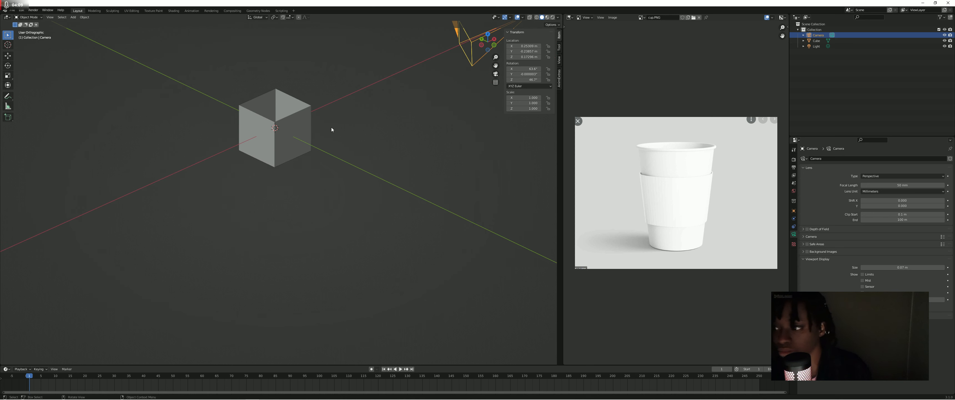
# Make the cube the active object and switch it to Edit Mode
pyautogui.click(280, 169)
pyautogui.hotkey('ctrl', 'Tab')
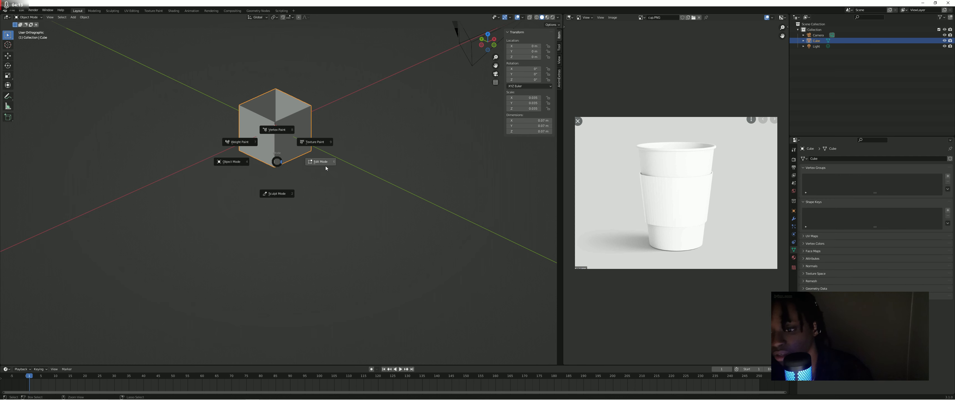
pyautogui.click(322, 158)
pyautogui.scroll(2, 295, 166)
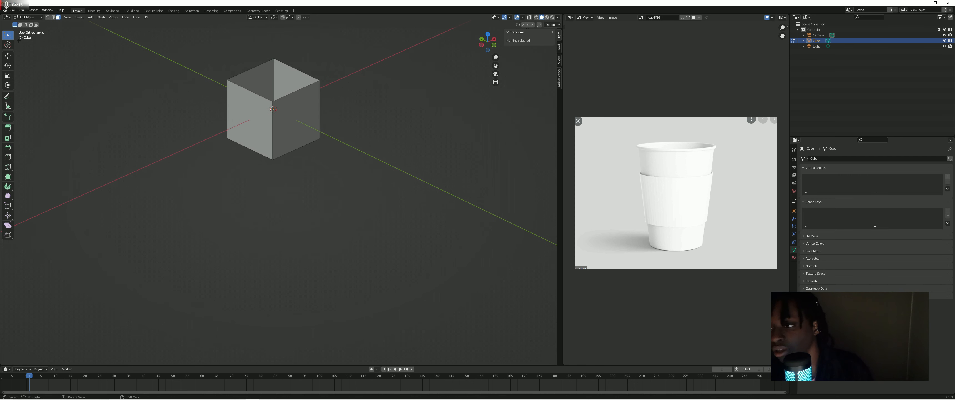
# Switch to edge selection and select the edges around the bottom of the open cube
pyautogui.click(53, 18)
pyautogui.keyDown('ctrl'); pyautogui.moveTo(280, 163); pyautogui.dragTo(393, 150, button='middle'); pyautogui.keyUp('ctrl')
pyautogui.click(284, 140)
pyautogui.keyDown('shift'); pyautogui.click(253, 140); pyautogui.keyUp('shift')
pyautogui.keyDown('shift'); pyautogui.click(270, 188); pyautogui.keyUp('shift')
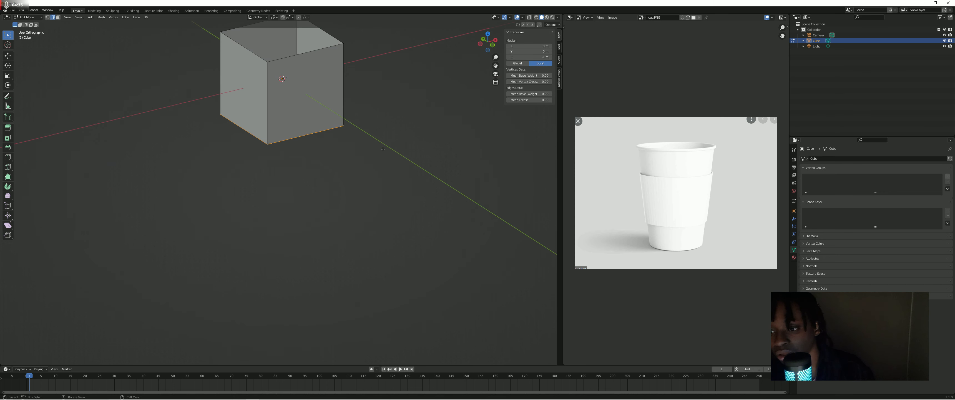
# Scale the selected bottom edges down uniformly to about half size, tapering the open cube like a cup
pyautogui.press('KP_5')
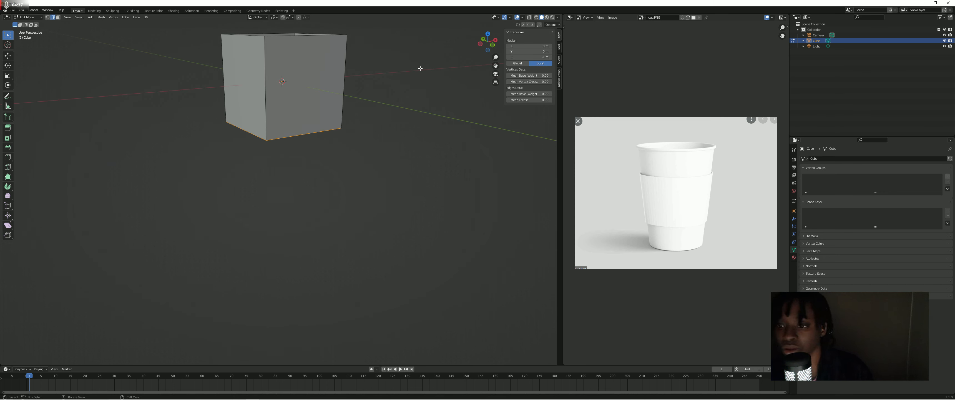
pyautogui.press('KP_5')
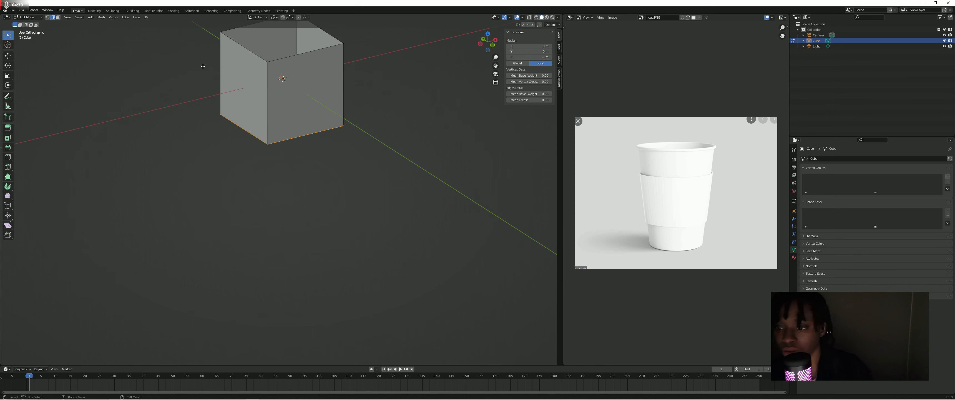
pyautogui.scroll(-1, 351, 134)
pyautogui.keyDown('shift'); pyautogui.moveTo(347, 136); pyautogui.dragTo(359, 169, button='middle'); pyautogui.keyUp('shift')
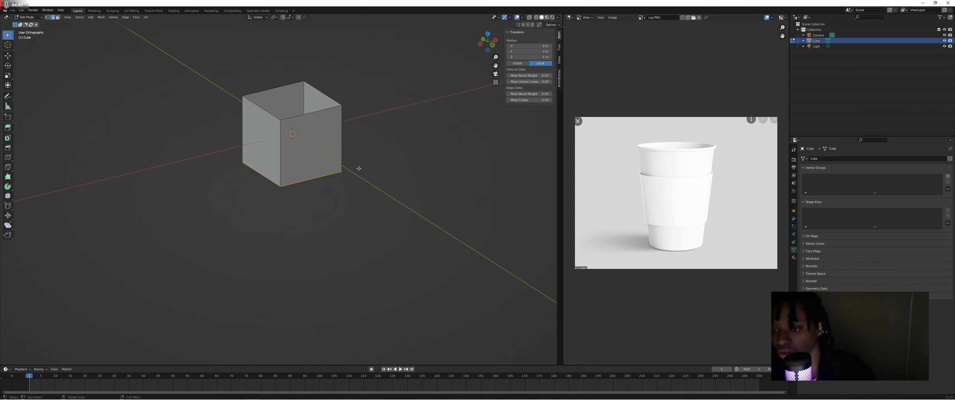
pyautogui.press('s')
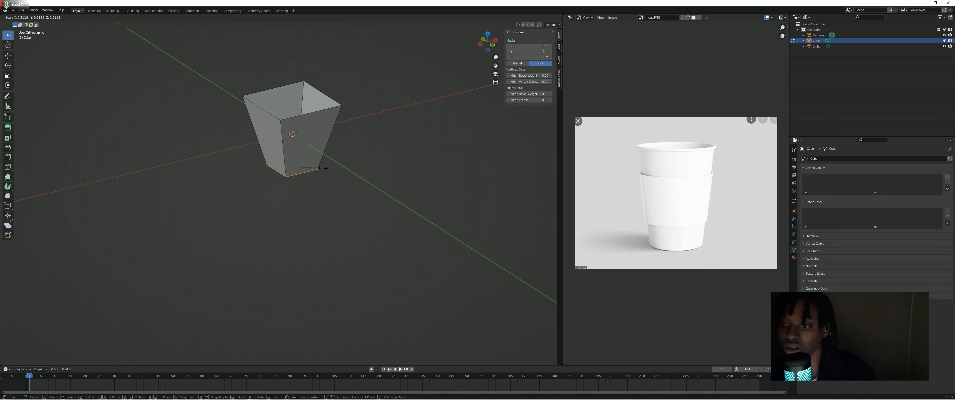
pyautogui.click(325, 171)
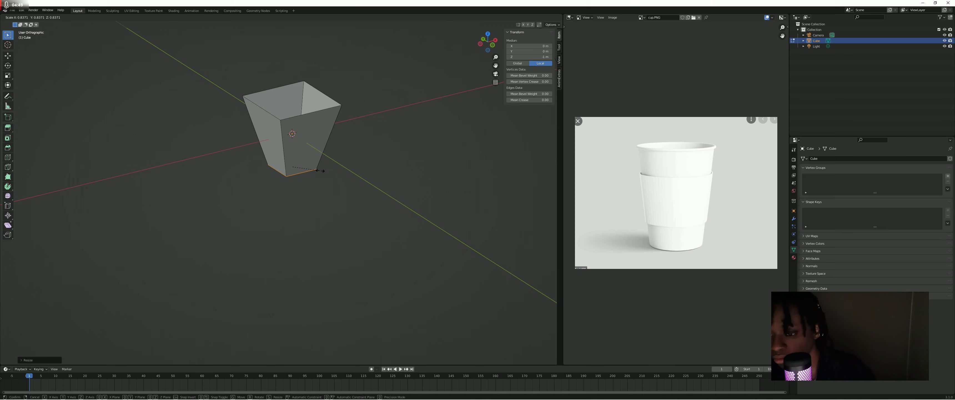
pyautogui.moveTo(320, 166)
pyautogui.mouseDown(button='middle')
pyautogui.moveTo(313, 151)
pyautogui.moveTo(315, 169)
pyautogui.moveTo(338, 165)
pyautogui.moveTo(336, 140)
pyautogui.moveTo(320, 154)
pyautogui.mouseUp(button='middle')
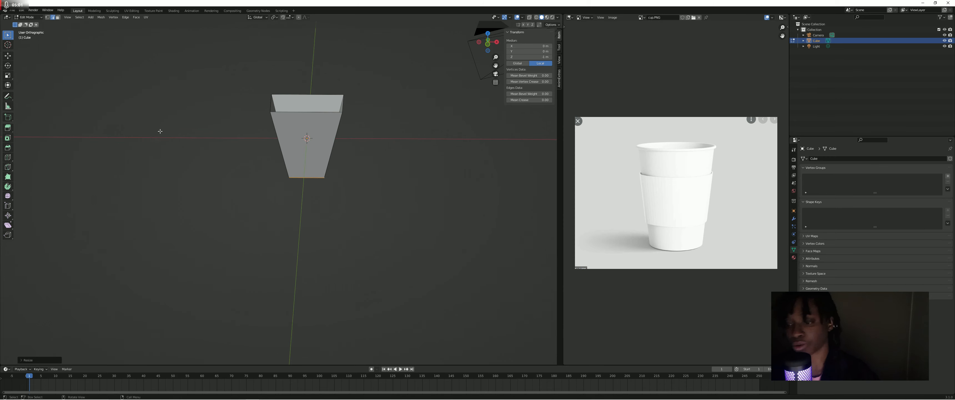
# Switch to the web browser and open the YouTube tutorial "How to make a simple cup in blender 2.8"
pyautogui.click(157, 392)
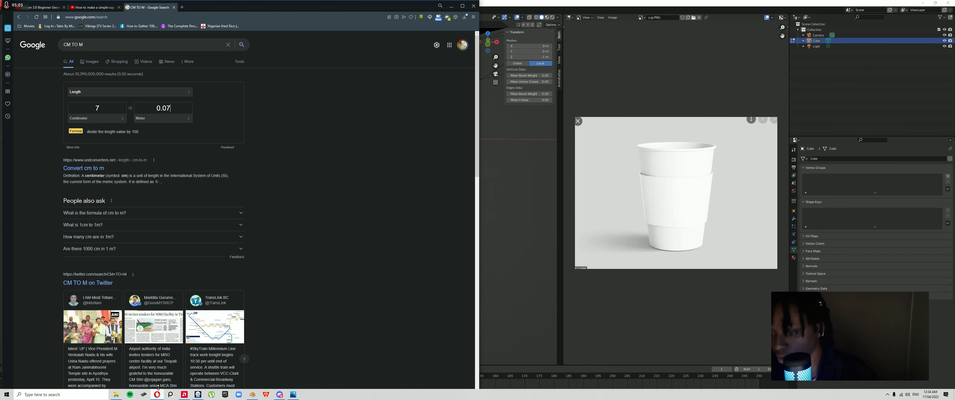
pyautogui.click(95, 6)
pyautogui.click(114, 164)
pyautogui.click(39, 295)
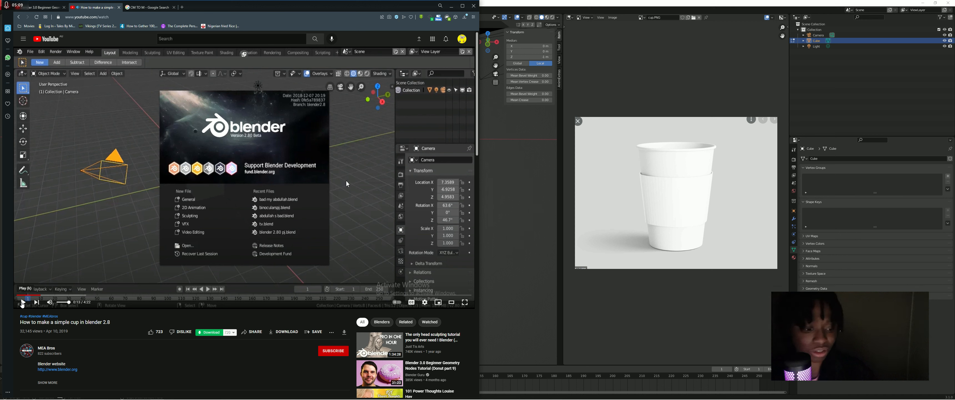
# Lower the system volume and the tutorial video's player volume
pyautogui.press('XF86AudioLowerVolume')
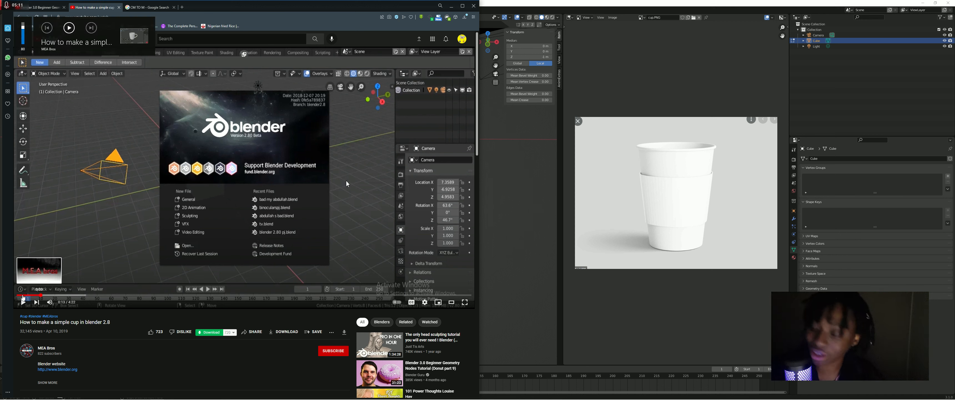
pyautogui.press('XF86AudioLowerVolume')
pyautogui.press('XF86AudioLowerVolume')
pyautogui.press('XF86AudioLowerVolume')
pyautogui.press('XF86AudioLowerVolume')
pyautogui.press('XF86AudioLowerVolume')
pyautogui.press('XF86AudioLowerVolume')
pyautogui.press('XF86AudioRaiseVolume')
pyautogui.click(94, 227)
pyautogui.click(54, 289)
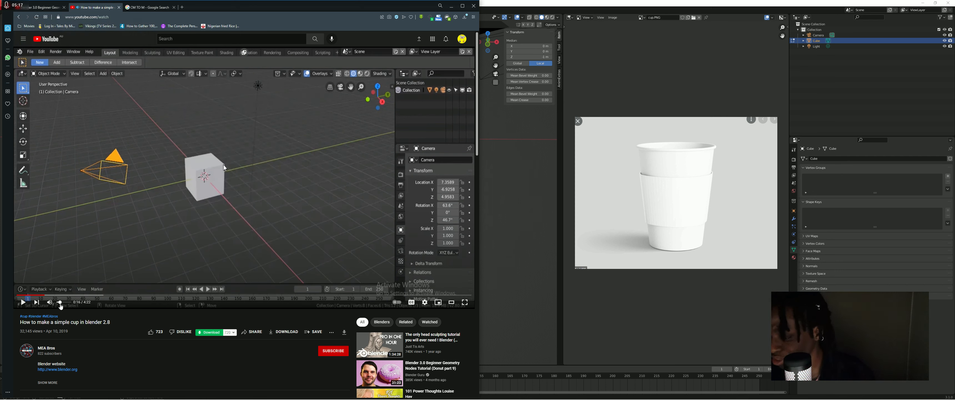
# Play the cup tutorial and skip ahead through the tapering and loop cut parts, pausing at 1:00
pyautogui.click(68, 265)
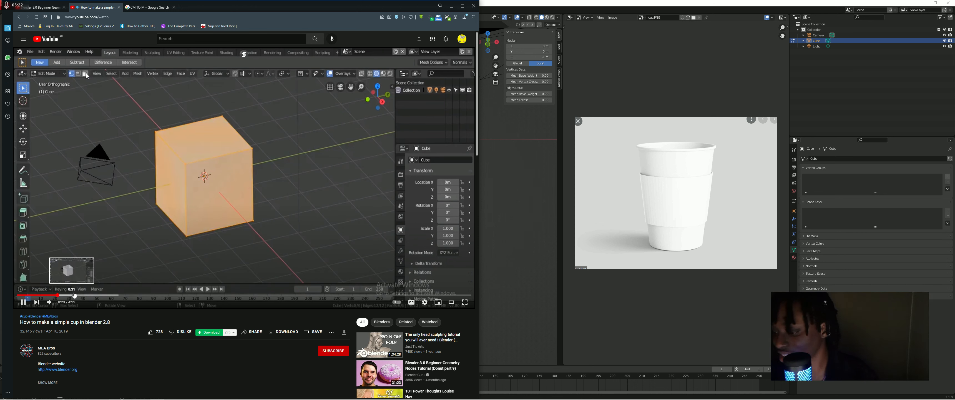
pyautogui.click(77, 296)
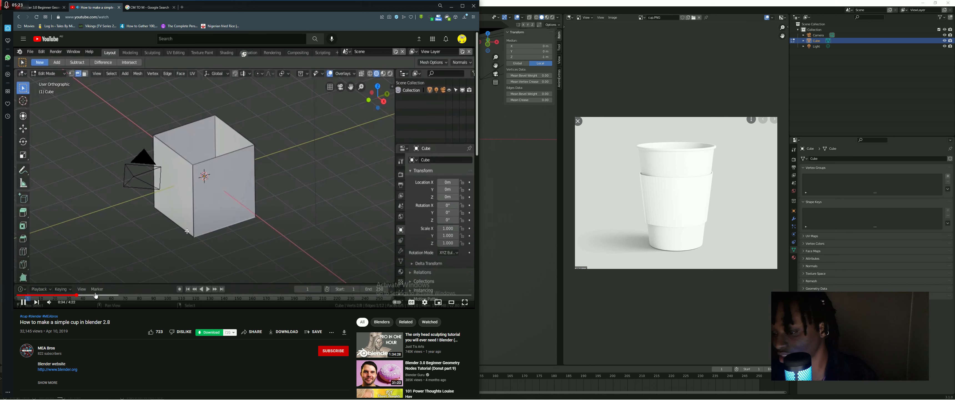
pyautogui.click(97, 296)
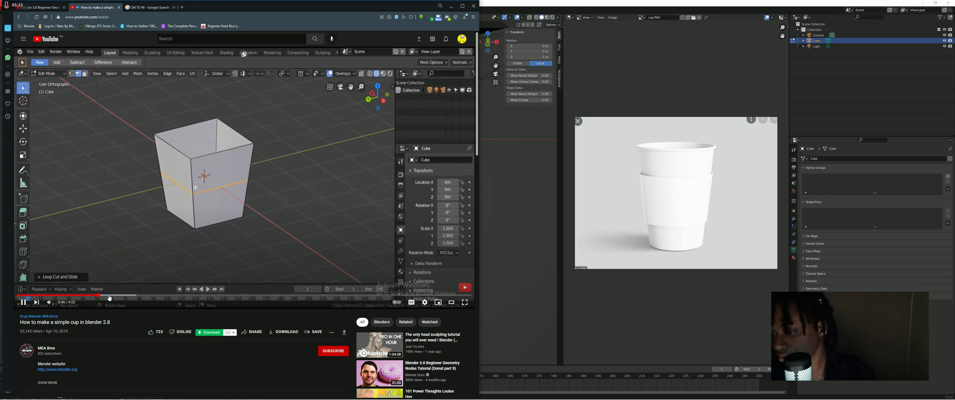
pyautogui.click(95, 295)
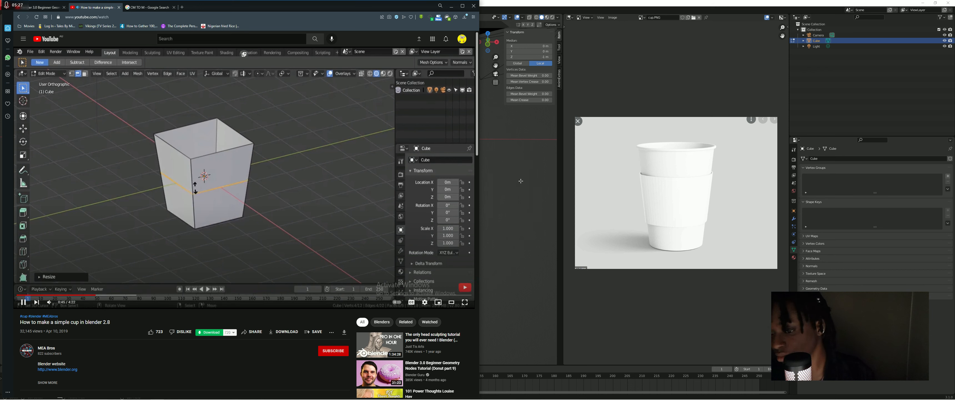
pyautogui.click(266, 138)
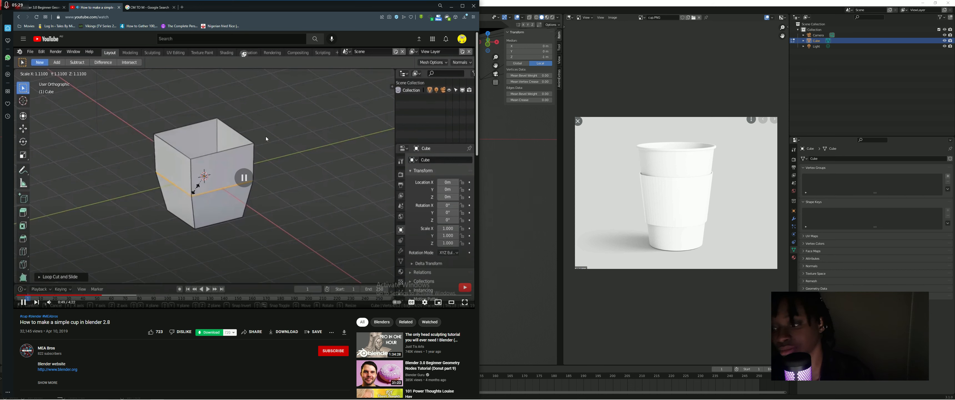
pyautogui.click(266, 134)
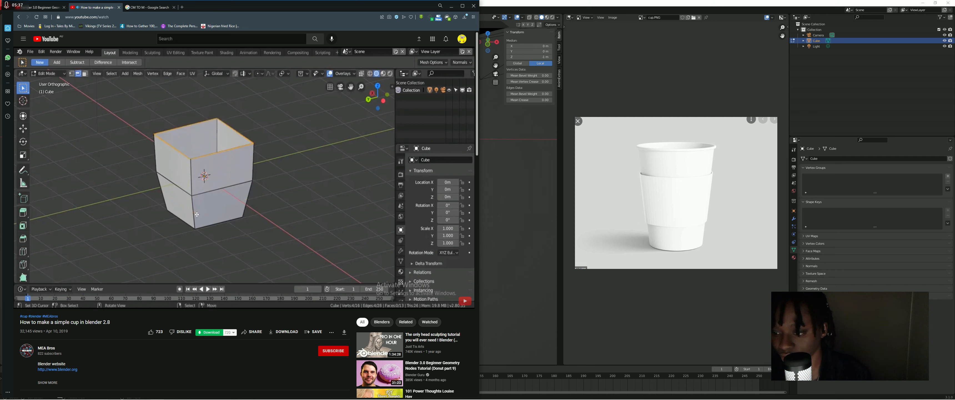
pyautogui.click(243, 49)
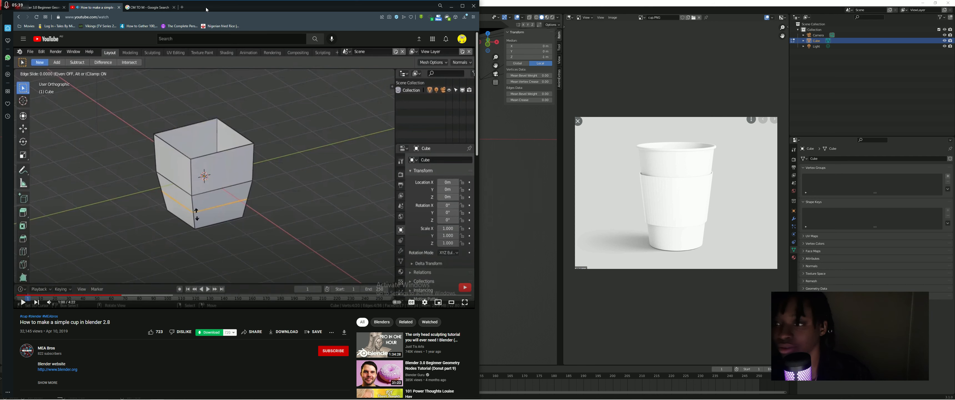
# Arrange the browser and Blender side by side, with the tutorial video paused at 1:11
pyautogui.moveTo(208, 8); pyautogui.dragTo(954, 63)
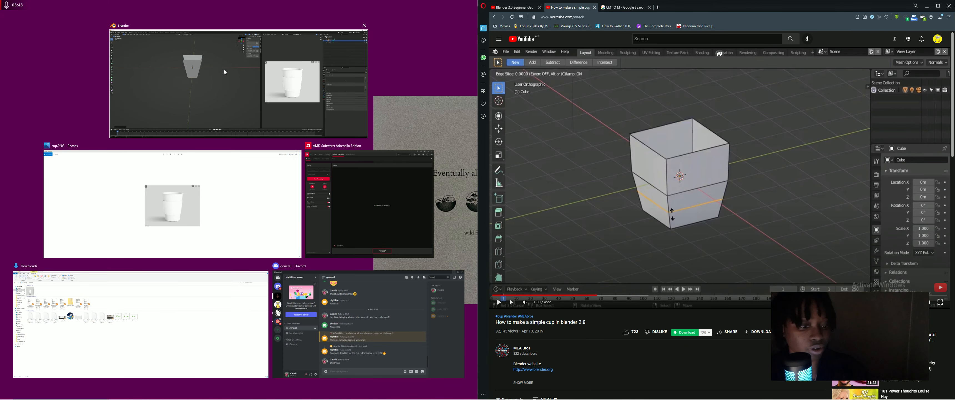
pyautogui.click(225, 69)
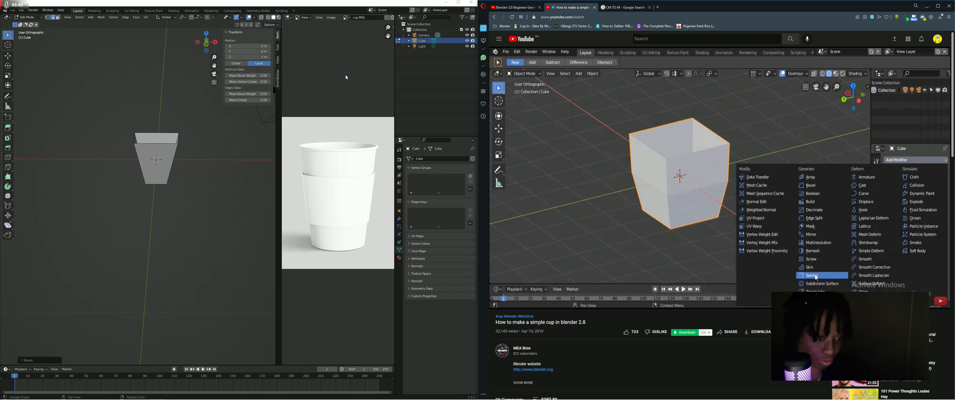
pyautogui.click(563, 117)
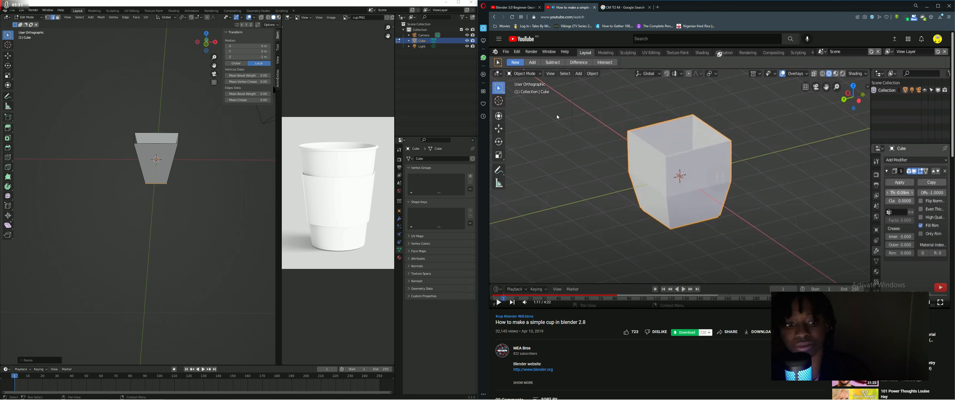
# Select one slanted vertical edge on the front of the tapered cube, keeping edge selection mode active
pyautogui.scroll(2, 164, 164)
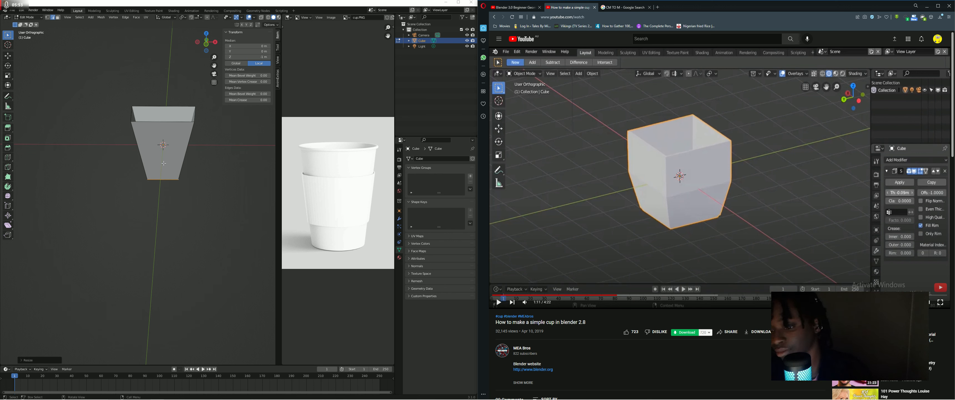
pyautogui.click(188, 122)
pyautogui.moveTo(188, 122); pyautogui.dragTo(177, 134, button='middle')
pyautogui.click(174, 153)
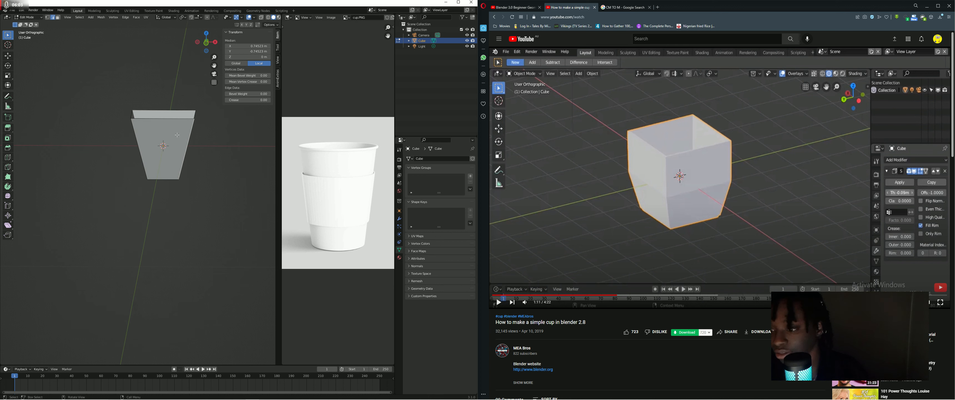
pyautogui.click(48, 19)
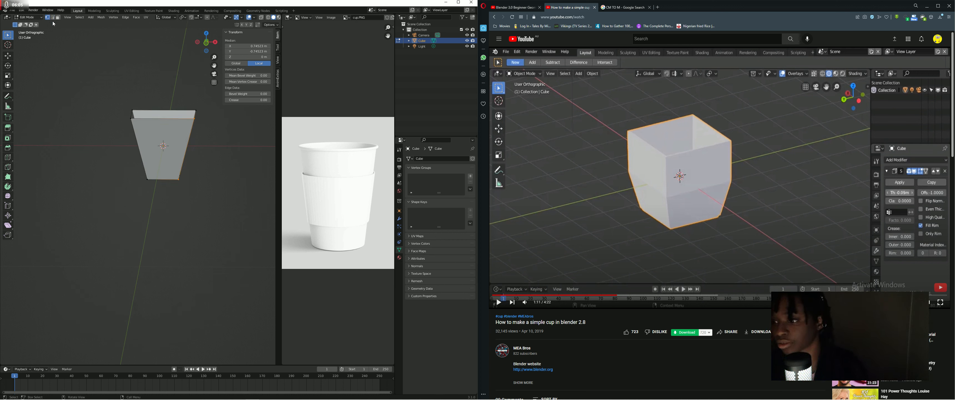
pyautogui.click(53, 19)
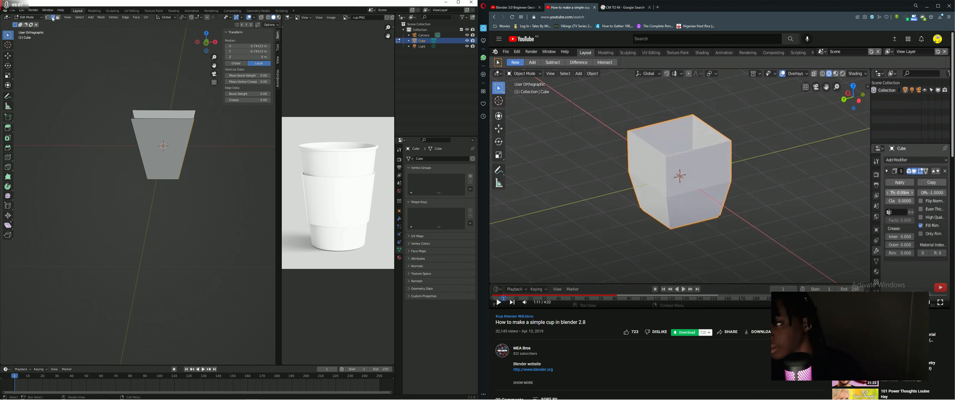
pyautogui.moveTo(172, 117); pyautogui.dragTo(198, 109, button='middle')
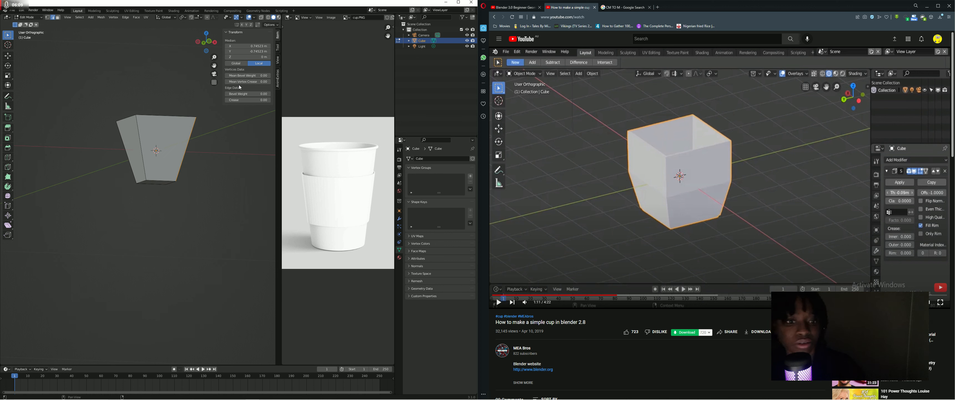
# Rewind the tutorial video to the loop cut, replay it and pause at 0:45 where the loop is scaled
pyautogui.click(592, 170)
pyautogui.press('Left')
pyautogui.press('Left')
pyautogui.press('Left')
pyautogui.press('Left')
pyautogui.press('Left')
pyautogui.press('Left')
pyautogui.press('Left')
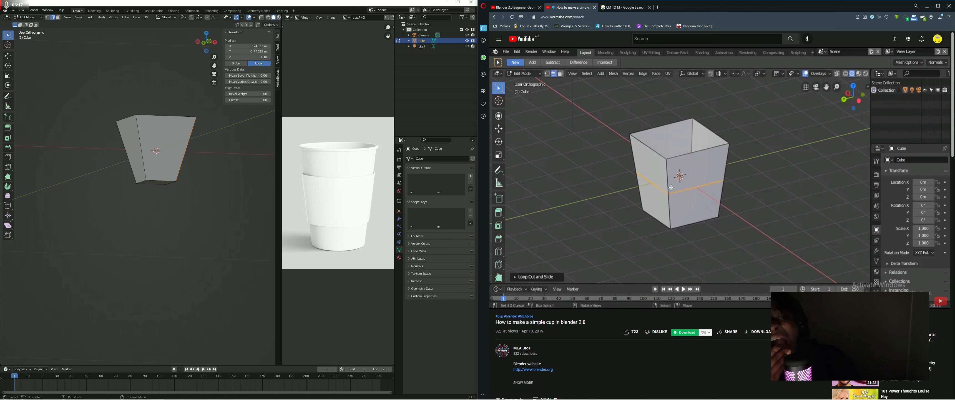
pyautogui.click(592, 165)
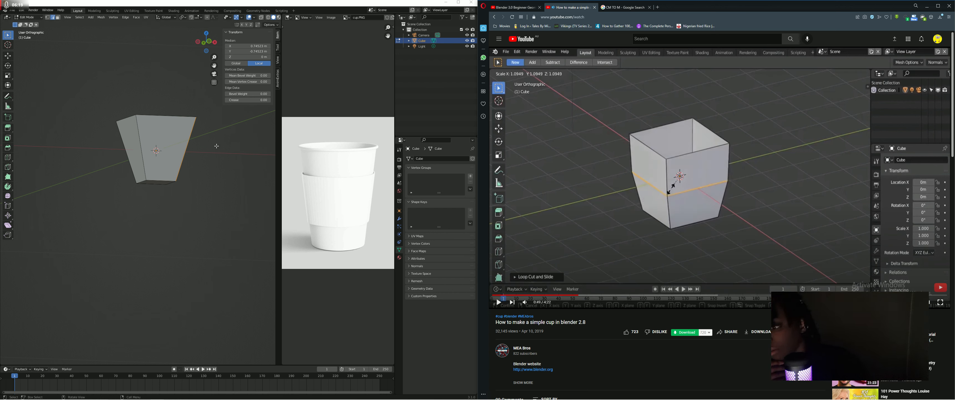
# Try to add a loop cut around the sides of the tapered cube, then clear the selection
pyautogui.click(207, 165)
pyautogui.moveTo(205, 167); pyautogui.dragTo(168, 185, button='middle')
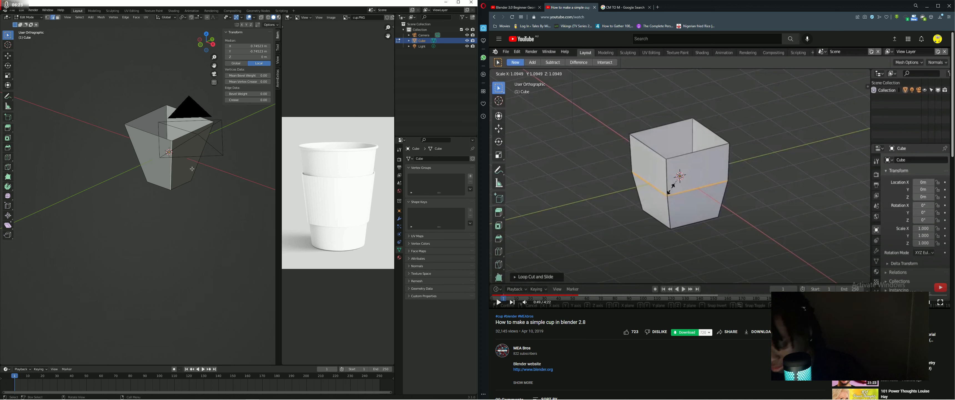
pyautogui.press('KP_5')
pyautogui.moveTo(202, 166); pyautogui.dragTo(232, 162, button='middle')
pyautogui.press('KP_5')
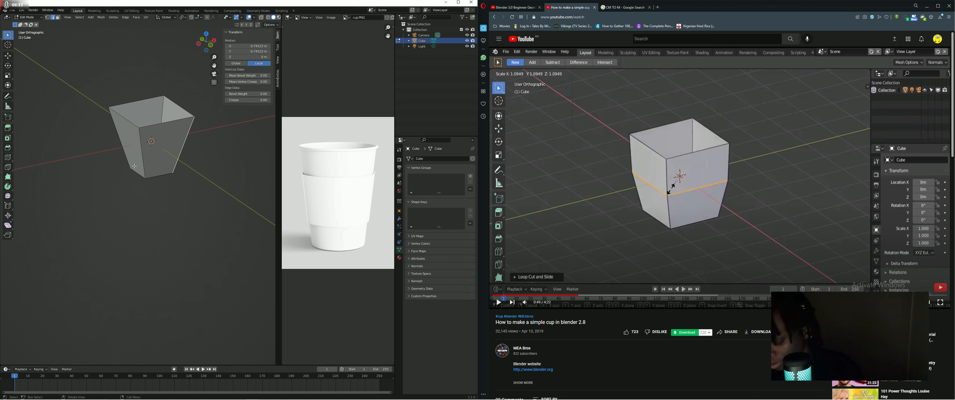
pyautogui.press('super')
pyautogui.write('r')
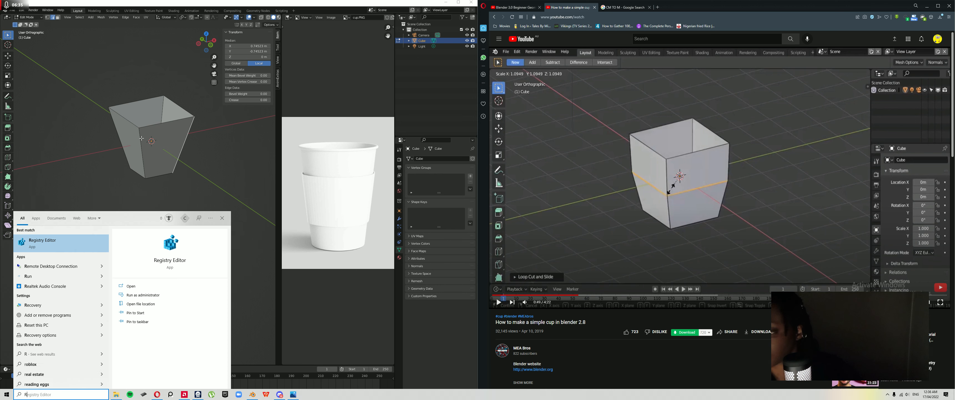
pyautogui.click(225, 133)
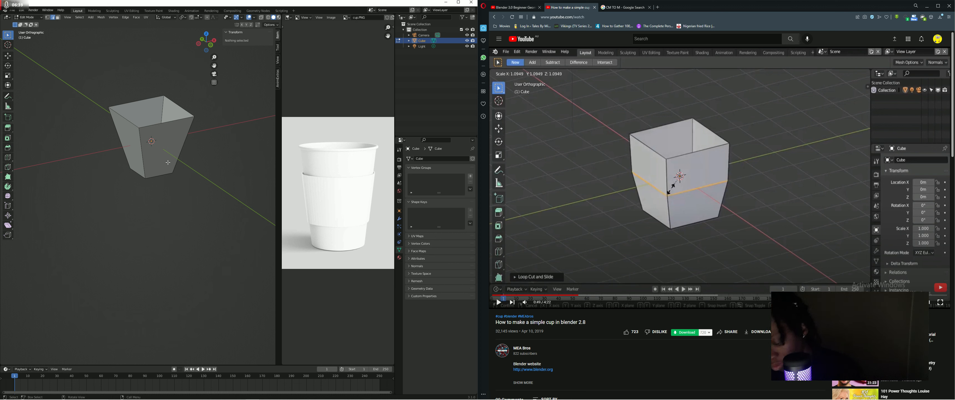
pyautogui.hotkey('ctrl', 'r')
pyautogui.click(162, 148)
pyautogui.click(188, 153)
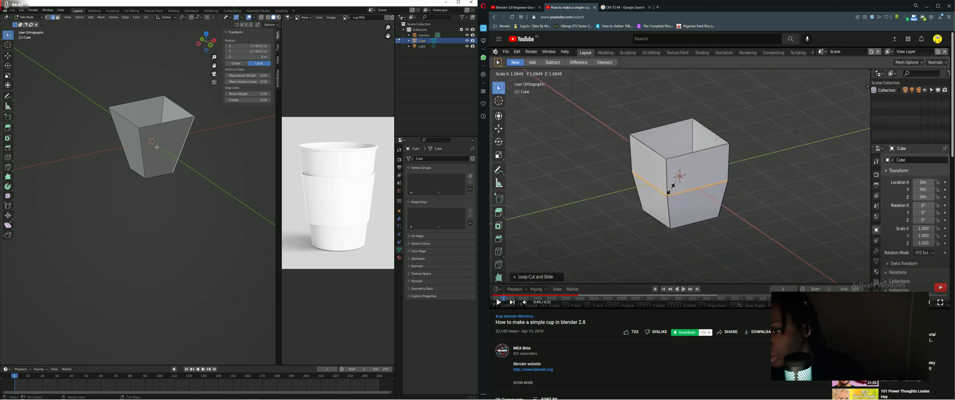
pyautogui.hotkey('alt', 'a')
# Add a horizontal loop cut around the tapered cube at about mid-height
pyautogui.moveTo(162, 144)
pyautogui.mouseDown(button='middle')
pyautogui.moveTo(128, 134)
pyautogui.moveTo(146, 144)
pyautogui.mouseUp(button='middle')
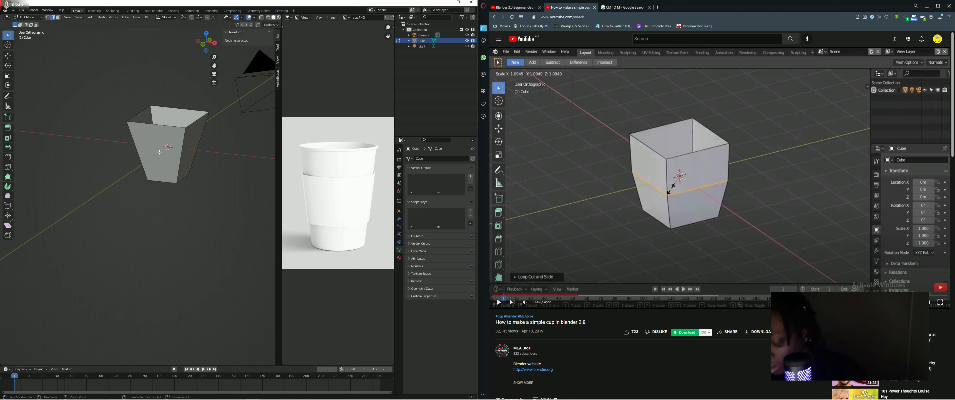
pyautogui.hotkey('ctrl', 'r')
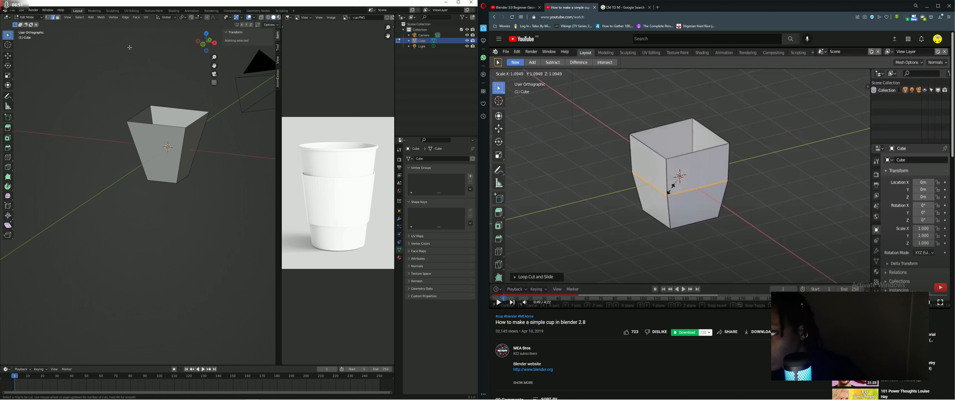
pyautogui.click(148, 153)
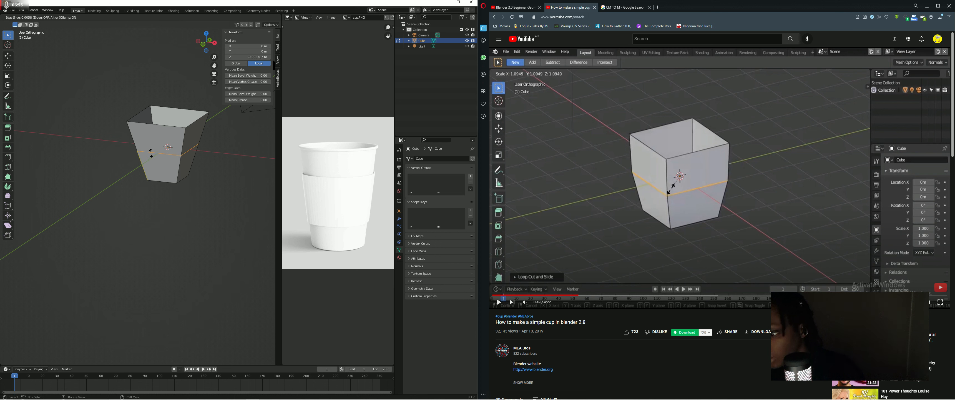
pyautogui.click(152, 153)
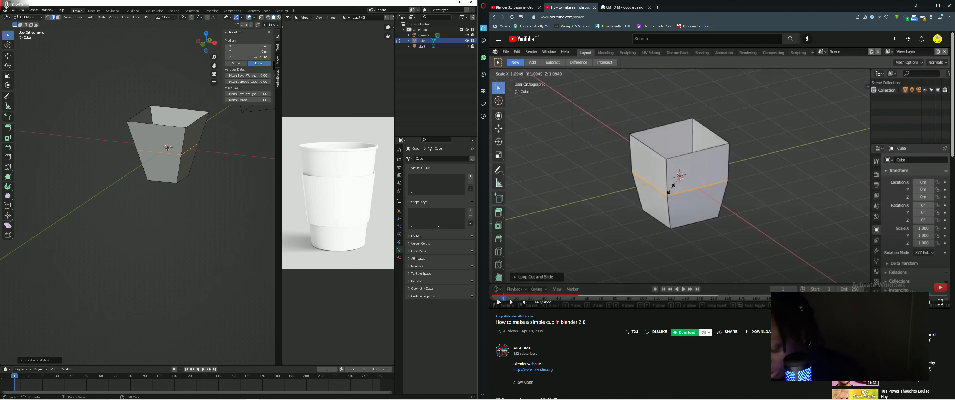
# Scale the new middle edge loop slightly outward so the cup's sides bulge
pyautogui.press('s')
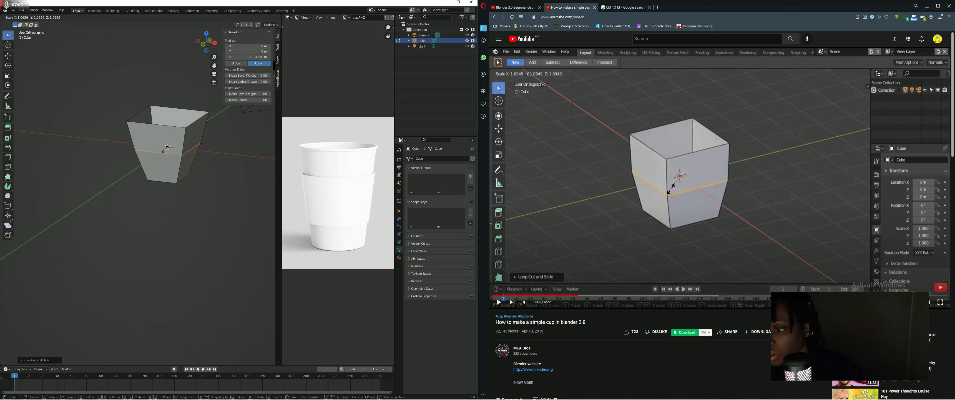
pyautogui.click(166, 148)
pyautogui.press('s')
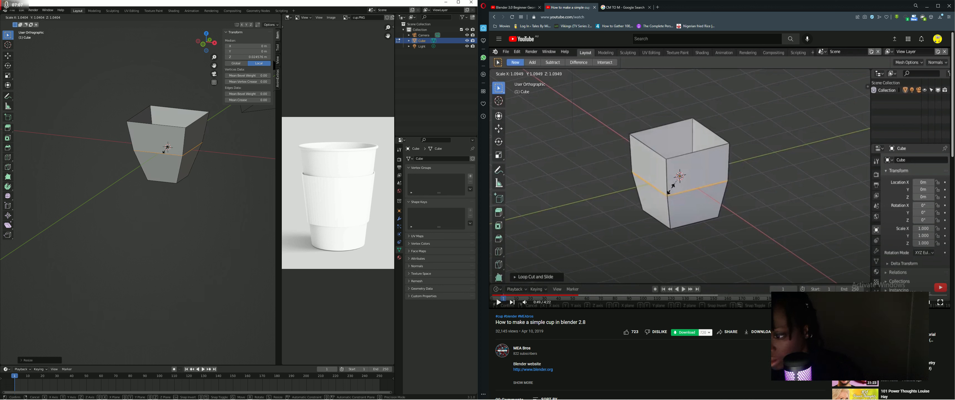
pyautogui.click(167, 148)
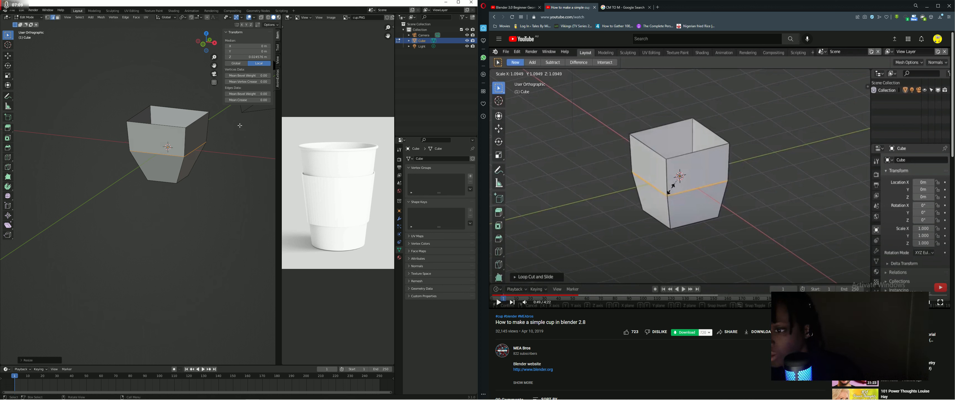
# Apply the cup object's scale in Object Mode and return to Edit Mode
pyautogui.scroll(-2, 228, 132)
pyautogui.moveTo(225, 132); pyautogui.dragTo(259, 141, button='middle')
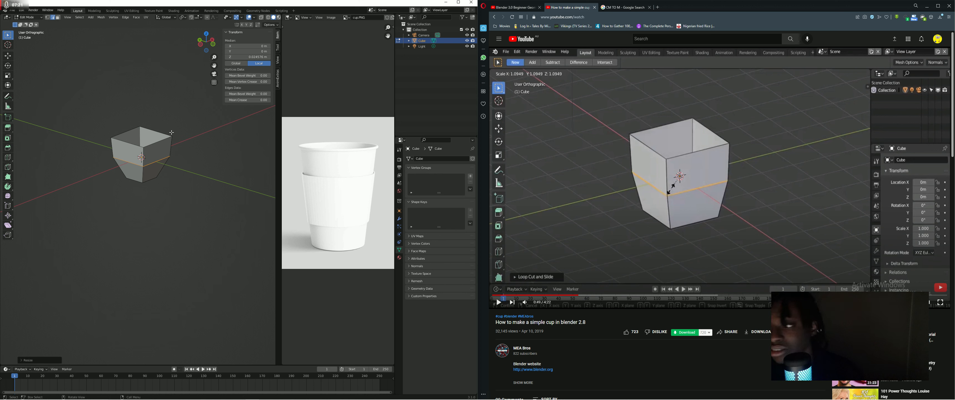
pyautogui.hotkey('ctrl', 'Tab')
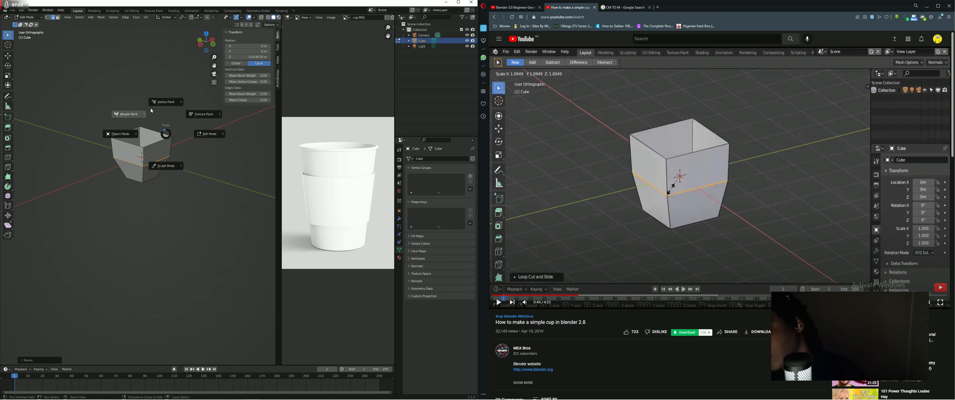
pyautogui.click(137, 131)
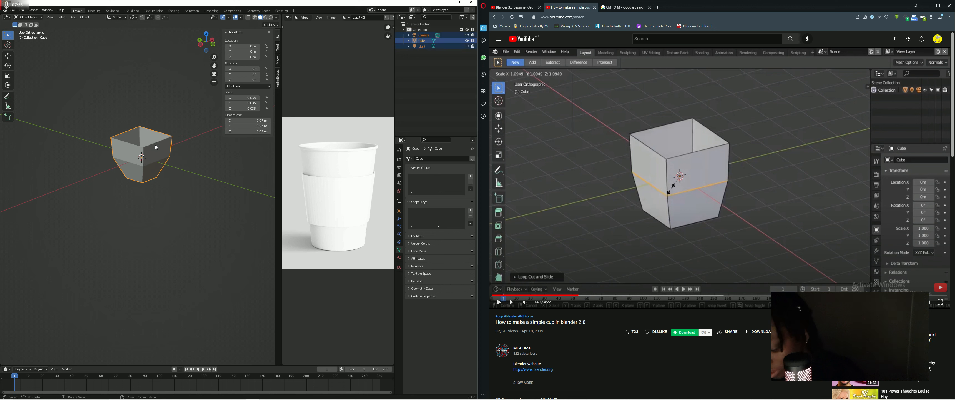
pyautogui.hotkey('ctrl', 'a')
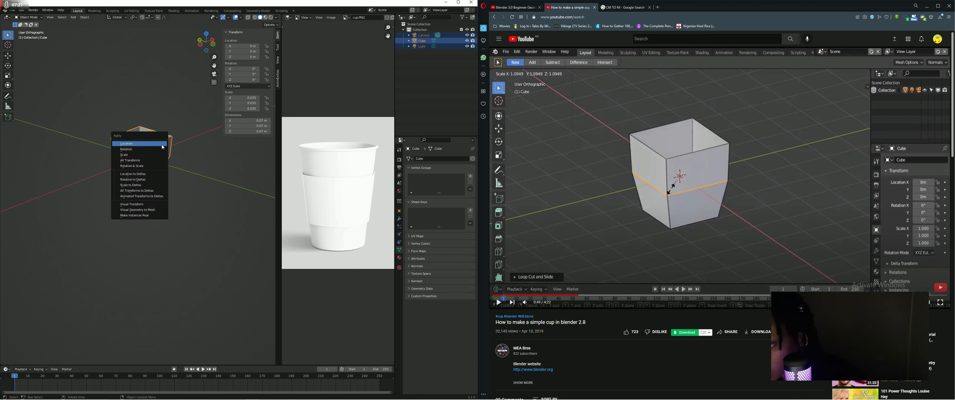
pyautogui.click(155, 155)
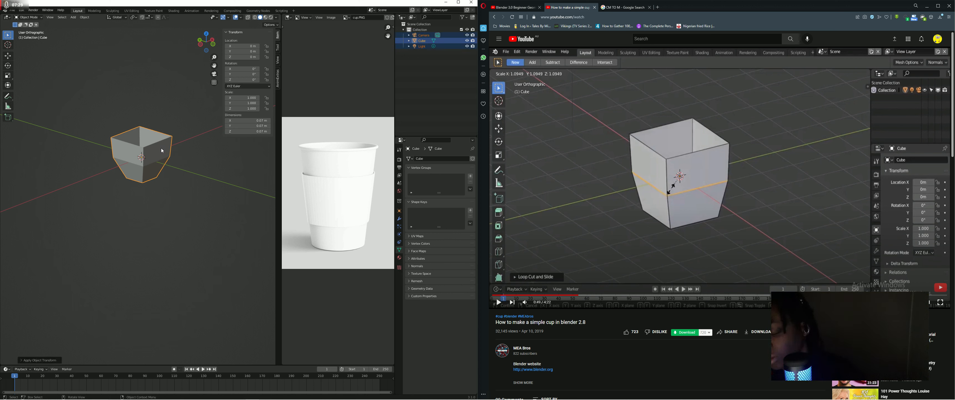
pyautogui.hotkey('ctrl', 'Tab')
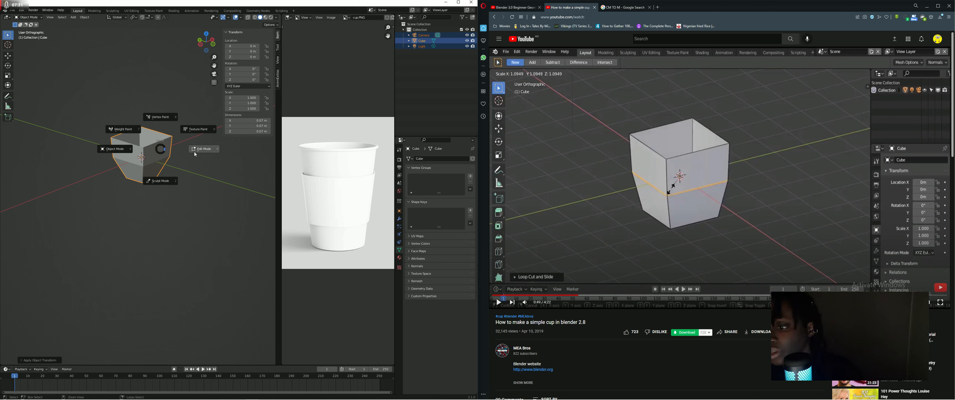
pyautogui.click(174, 157)
pyautogui.moveTo(174, 157); pyautogui.dragTo(179, 173, button='middle')
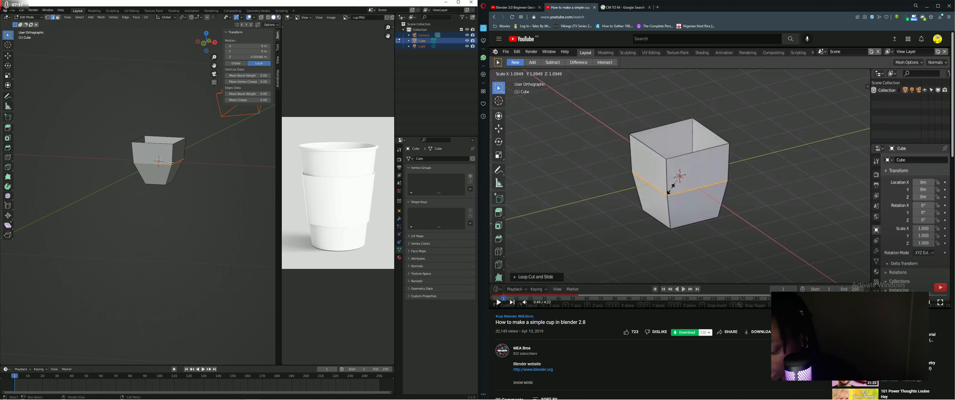
pyautogui.press('Tab')
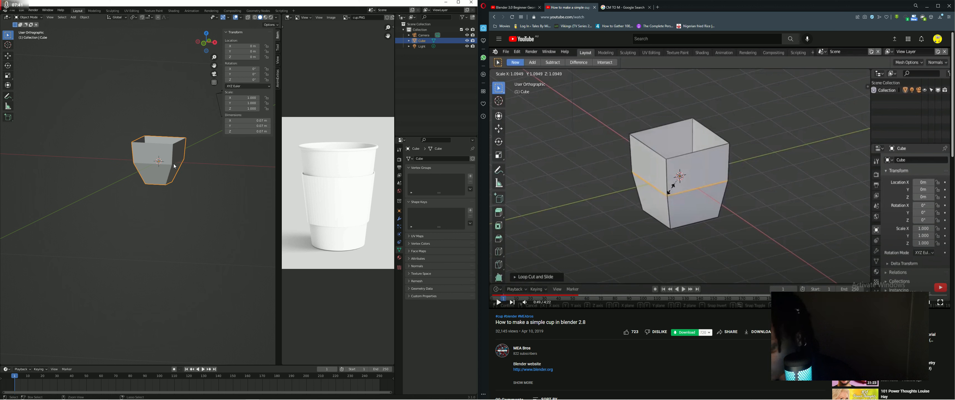
pyautogui.press('Tab')
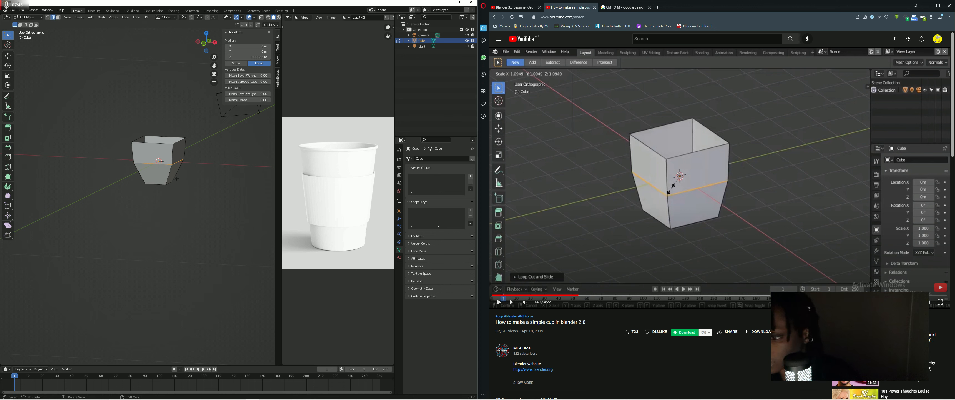
# Add a horizontal loop cut in the lower section and slide it down close to the cup's base
pyautogui.scroll(3, 177, 179)
pyautogui.keyDown('shift'); pyautogui.moveTo(178, 179); pyautogui.dragTo(134, 149, button='middle'); pyautogui.keyUp('shift')
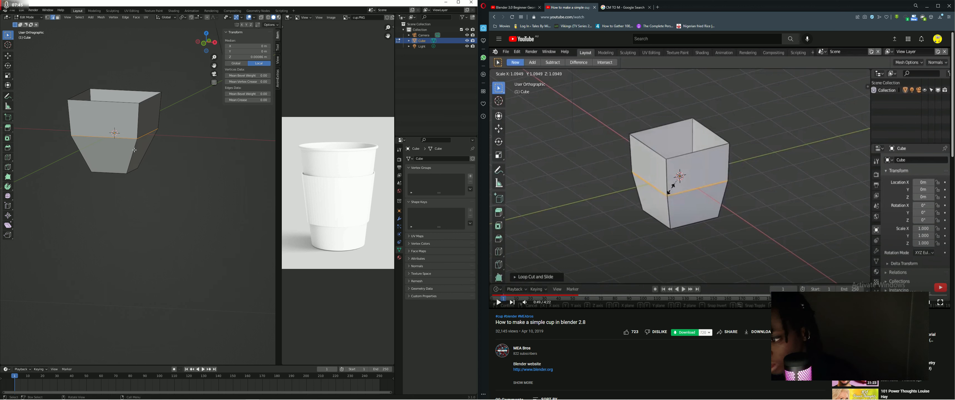
pyautogui.press('ctrl')
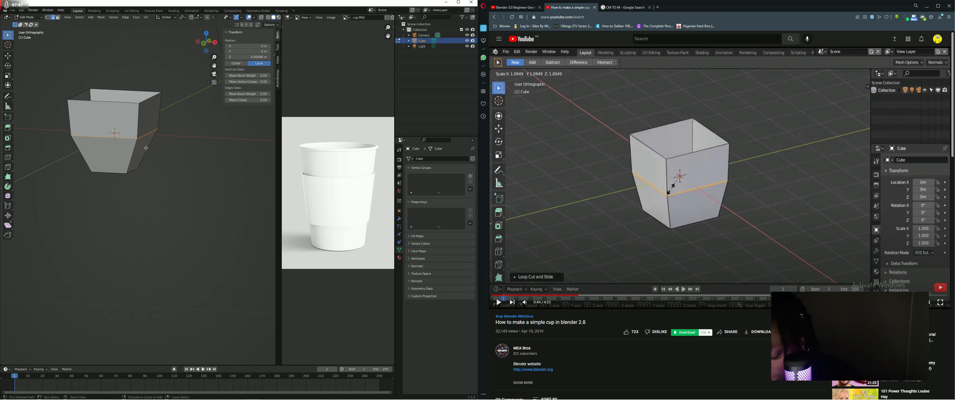
pyautogui.hotkey('ctrl', 'r')
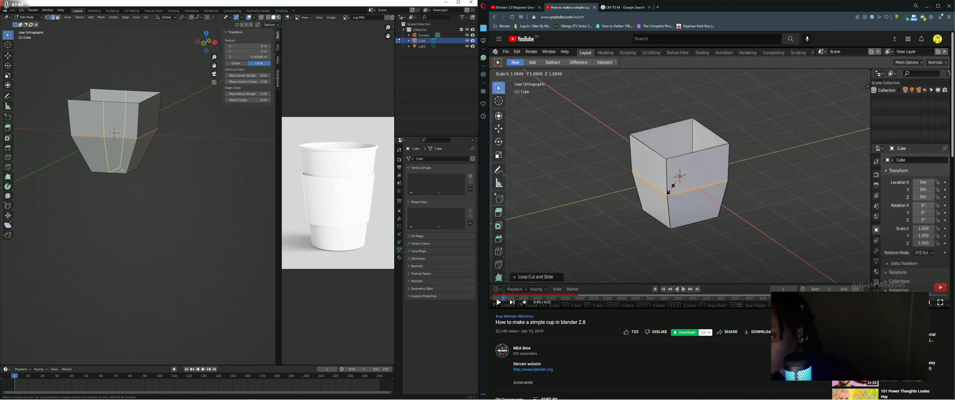
pyautogui.click(140, 163)
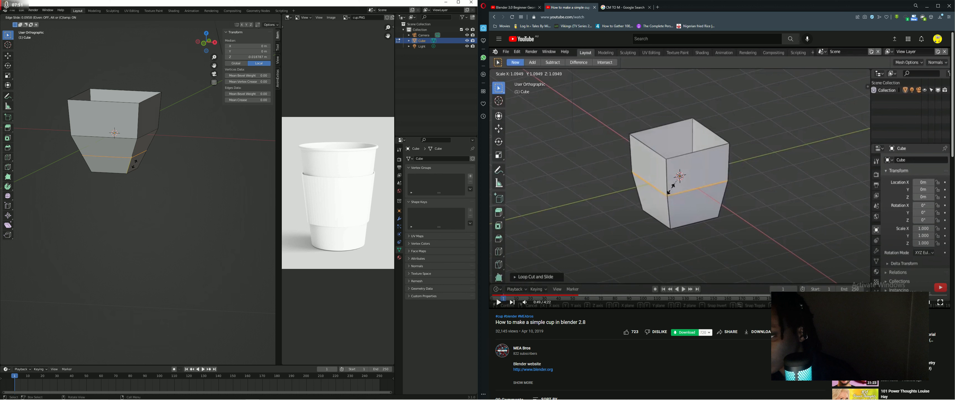
pyautogui.click(129, 182)
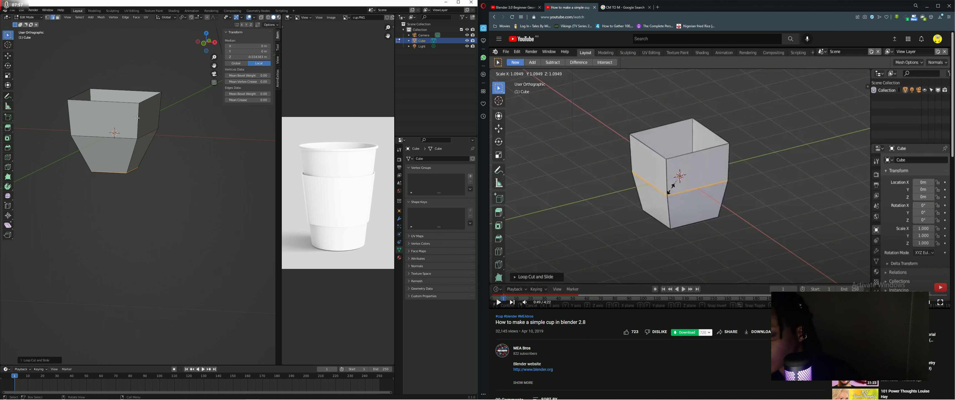
# Add a loop cut in the upper section, slide it up close to the open rim and nudge it slightly
pyautogui.hotkey('ctrl', 'r')
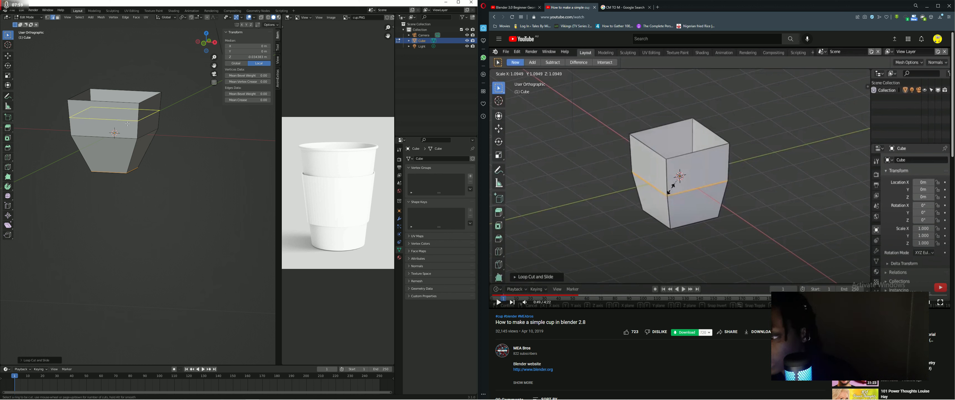
pyautogui.click(129, 118)
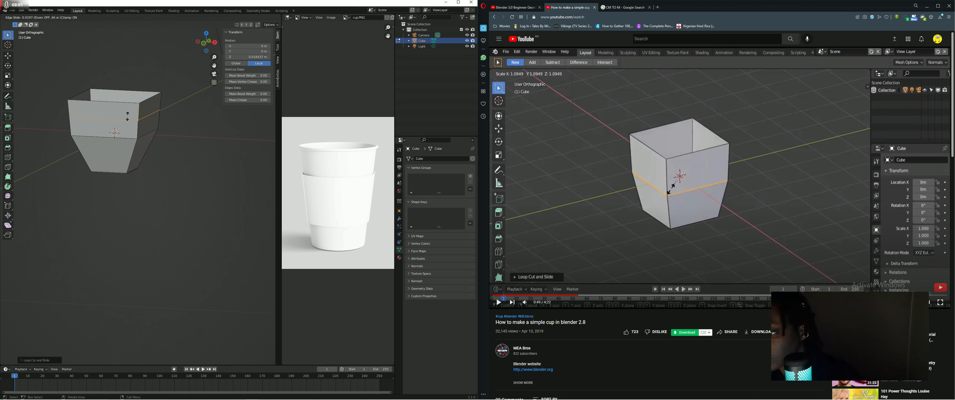
pyautogui.click(127, 101)
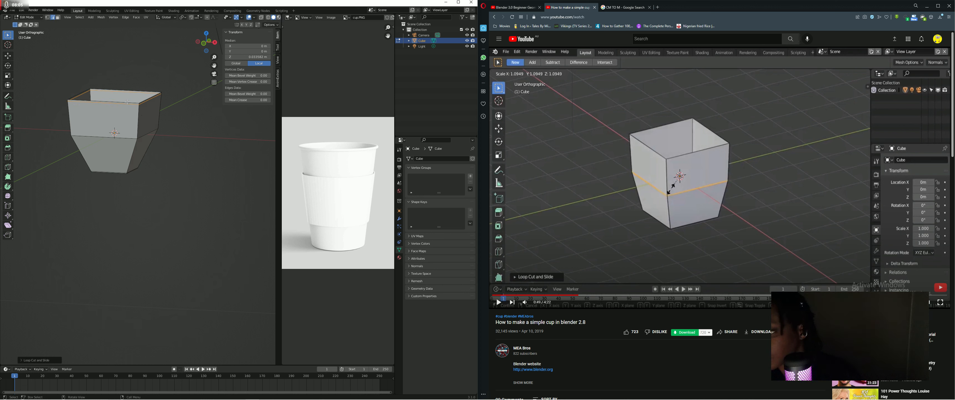
pyautogui.press('g')
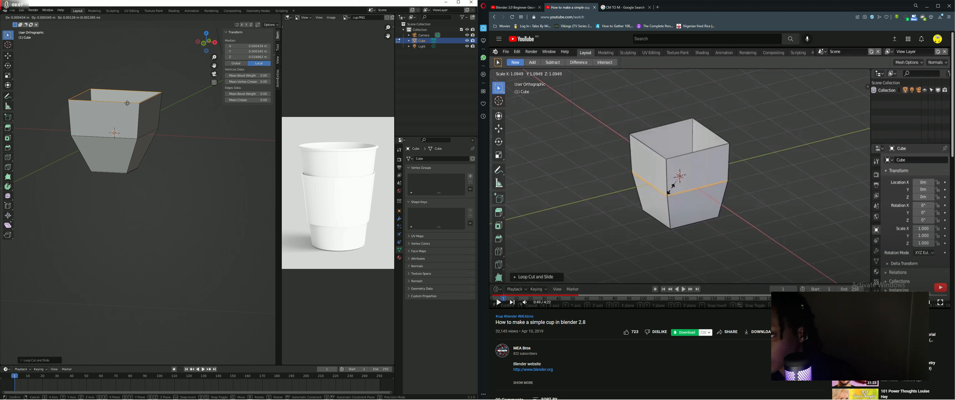
pyautogui.click(127, 107)
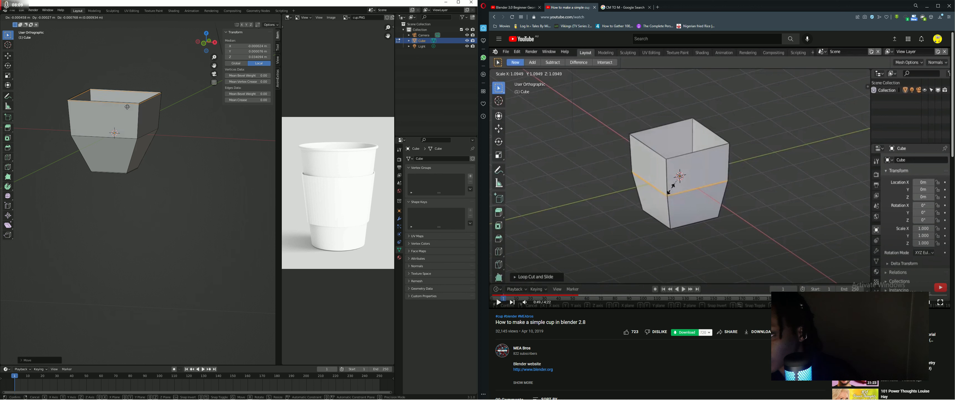
pyautogui.click(128, 107)
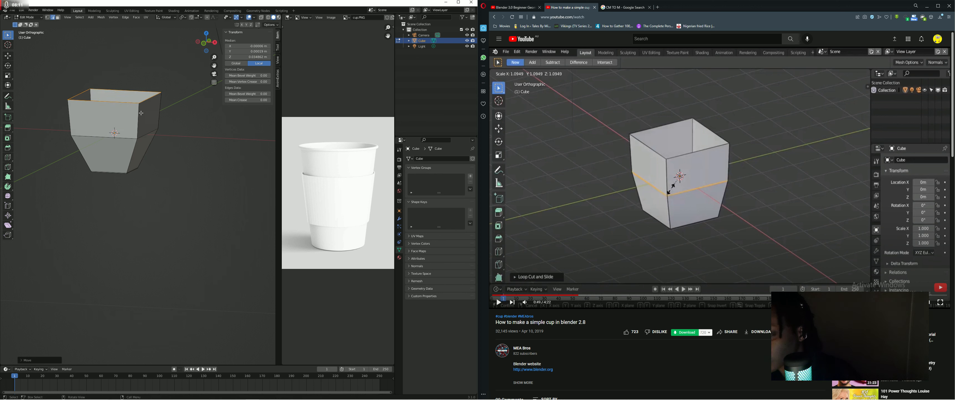
pyautogui.moveTo(138, 111); pyautogui.dragTo(181, 136, button='middle')
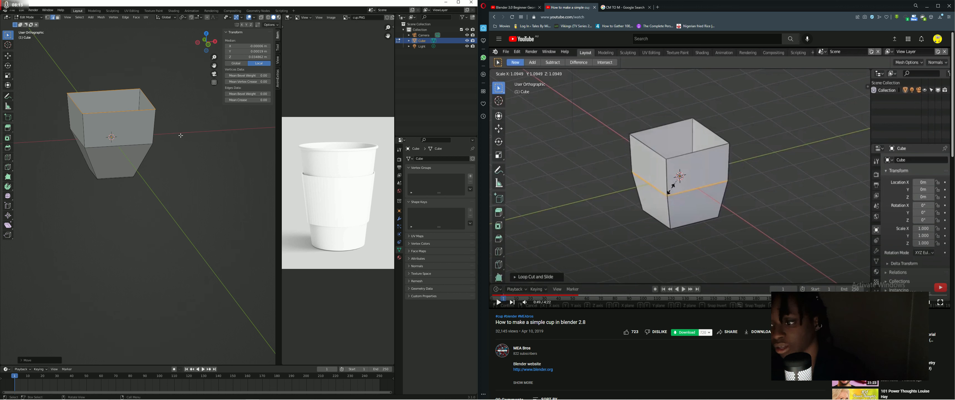
# Play the cup tutorial through the part that thickens the walls with a modifier and pause at 1:14
pyautogui.click(717, 236)
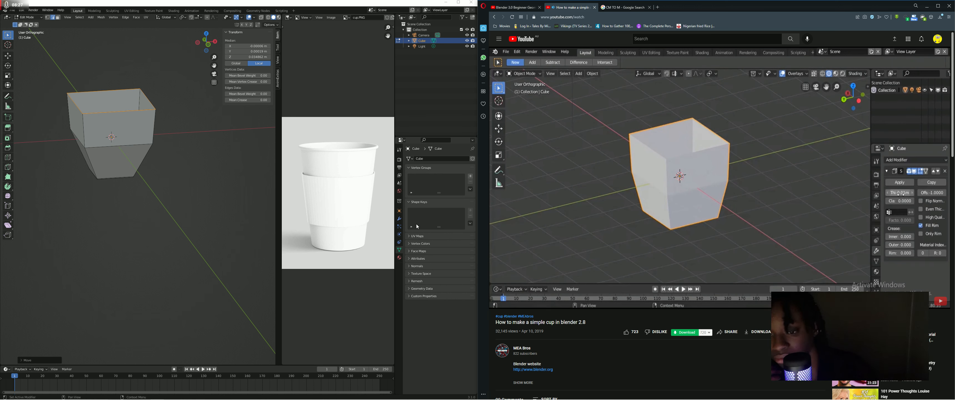
pyautogui.click(730, 124)
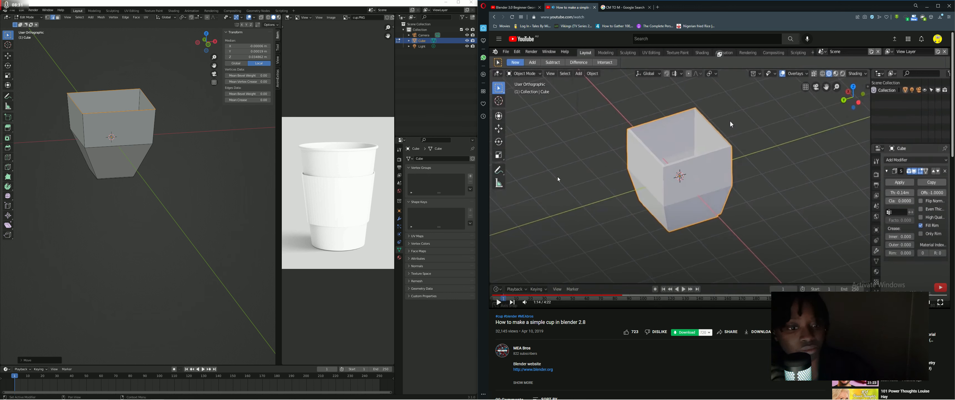
# Add a Solidify modifier to the cup mesh to thicken its walls
pyautogui.click(400, 243)
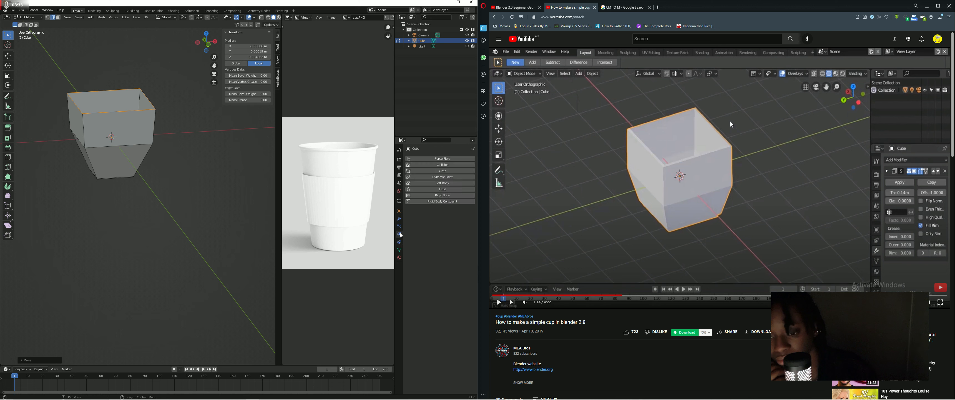
pyautogui.click(436, 159)
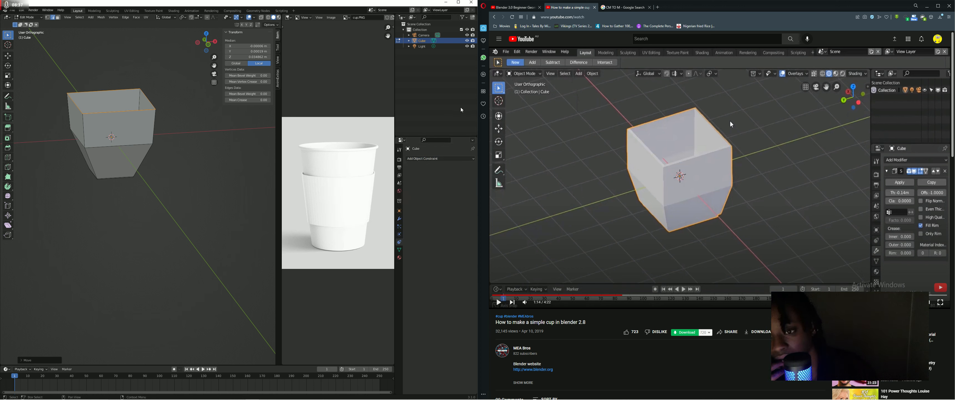
pyautogui.click(401, 202)
pyautogui.click(400, 220)
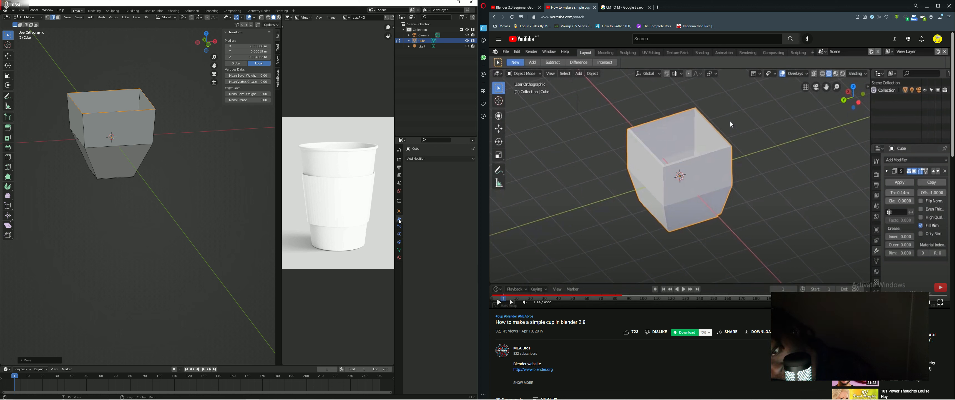
pyautogui.click(422, 158)
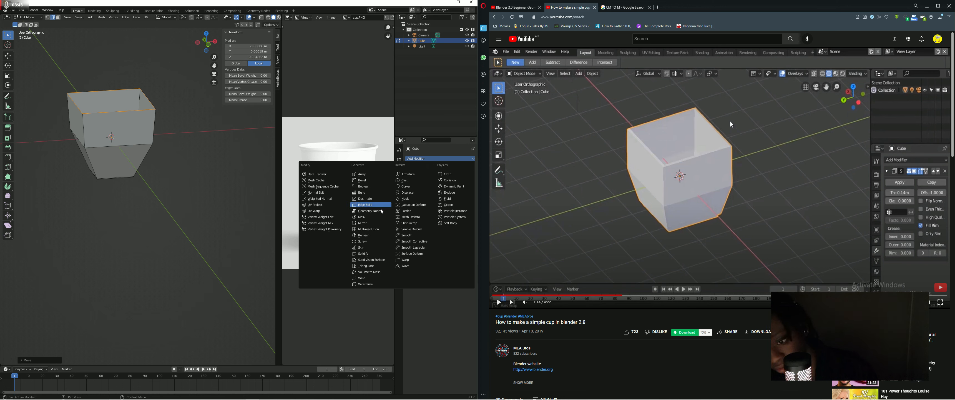
pyautogui.click(379, 256)
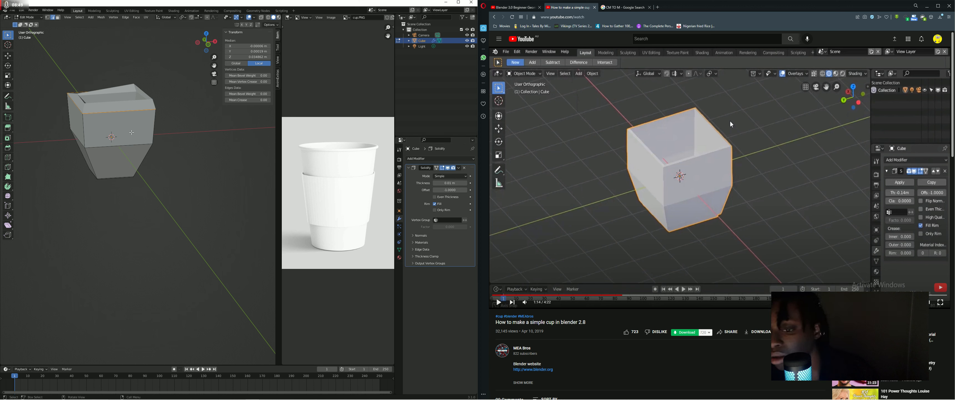
pyautogui.moveTo(134, 123); pyautogui.dragTo(143, 113, button='middle')
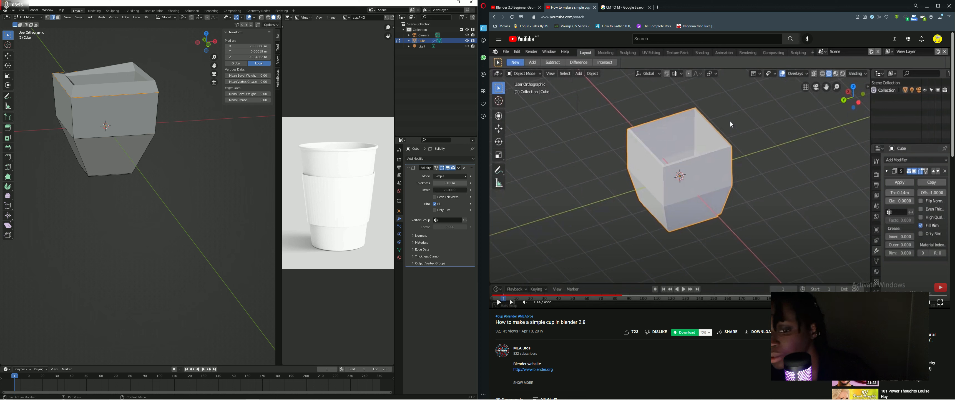
# Try out different thickness and offset values for the cup's Solidify modifier
pyautogui.moveTo(449, 183)
pyautogui.mouseDown()
pyautogui.moveTo(497, 183)
pyautogui.moveTo(462, 183)
pyautogui.mouseUp()
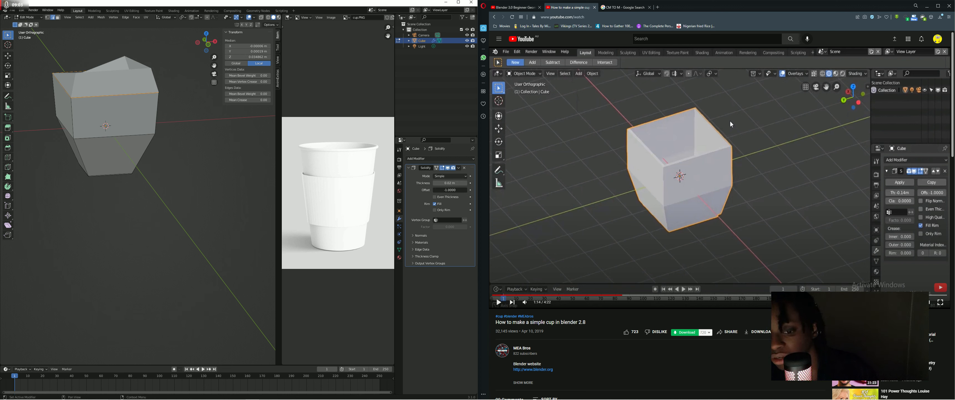
pyautogui.click(448, 191)
pyautogui.press('Return')
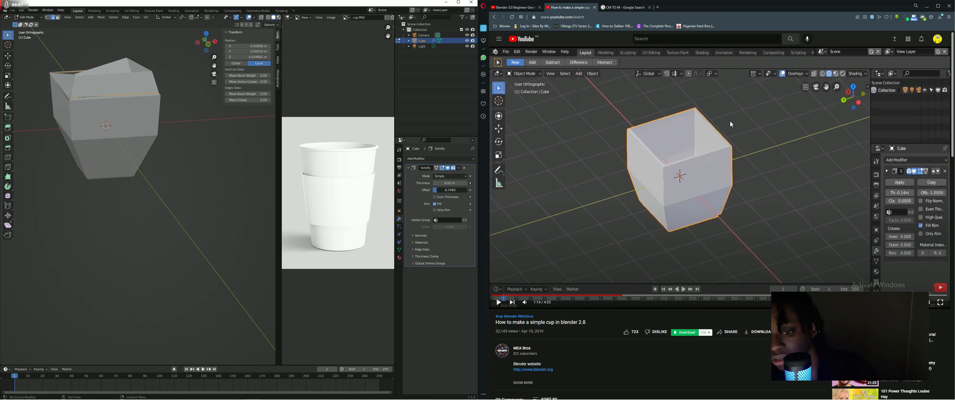
pyautogui.moveTo(441, 189); pyautogui.dragTo(451, 183)
# Play the cup tutorial on to 1:19 and set the Solidify modifier's offset to -1
pyautogui.click(722, 209)
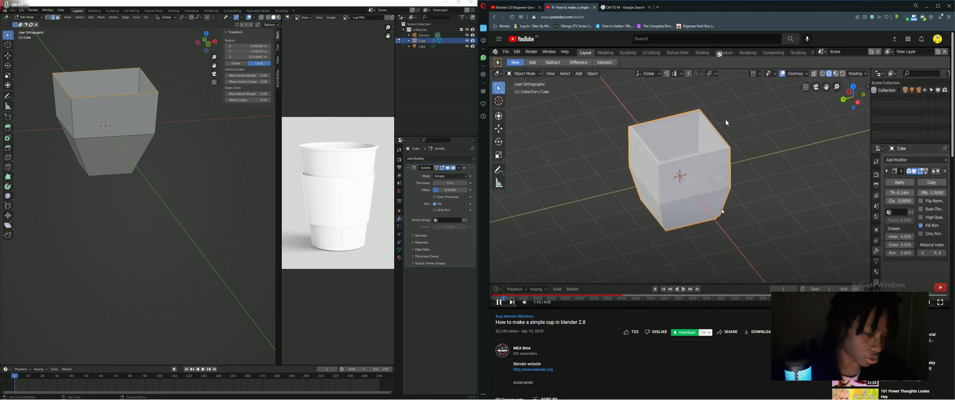
pyautogui.click(725, 213)
pyautogui.click(456, 190)
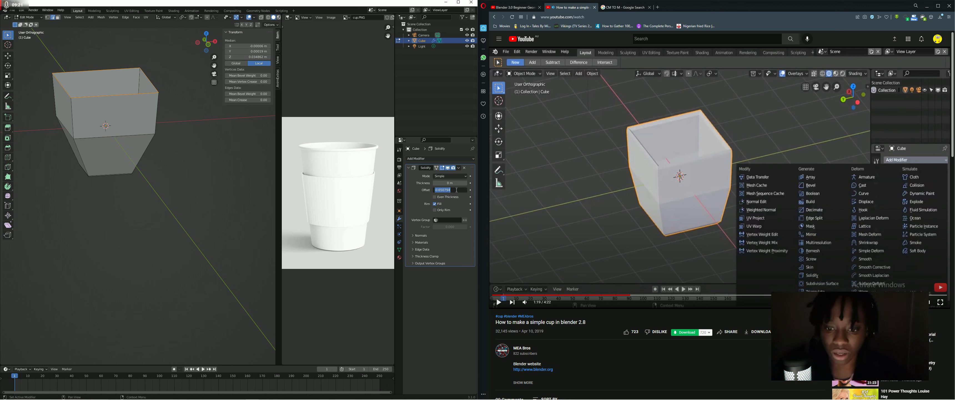
pyautogui.press('BackSpace')
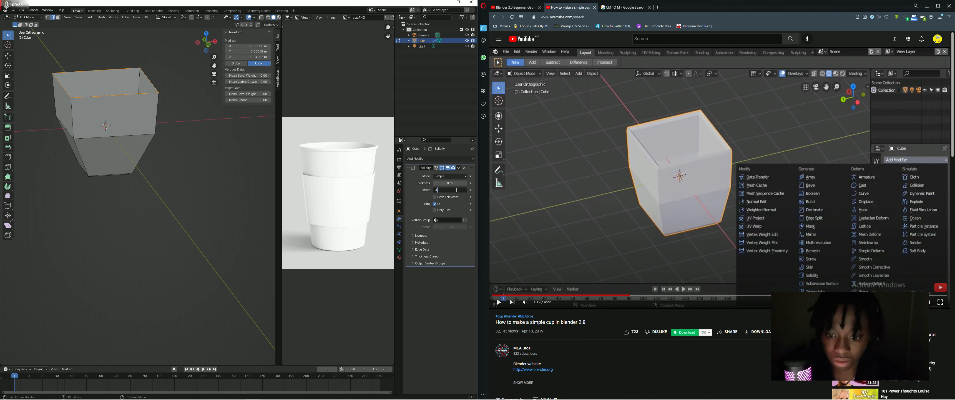
pyautogui.write('-1')
pyautogui.press('Return')
# Set the Solidify modifier's thickness to -0.01 m
pyautogui.click(456, 183)
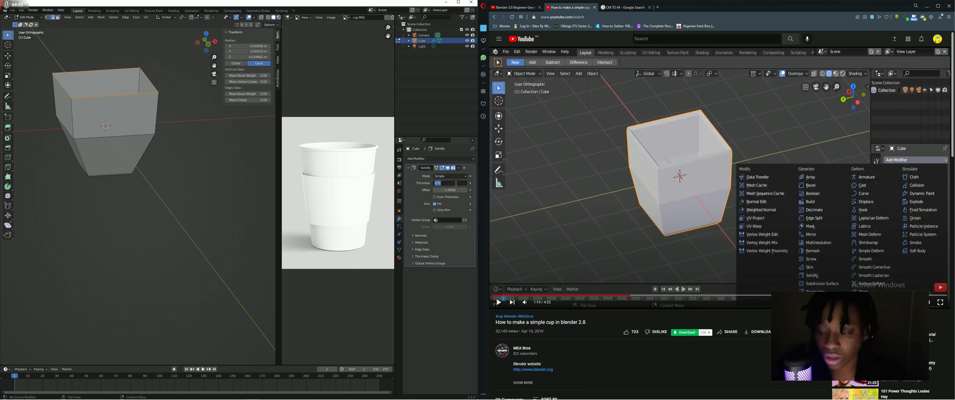
pyautogui.click(419, 208)
pyautogui.moveTo(449, 183)
pyautogui.mouseDown()
pyautogui.moveTo(462, 183)
pyautogui.moveTo(450, 183)
pyautogui.mouseUp()
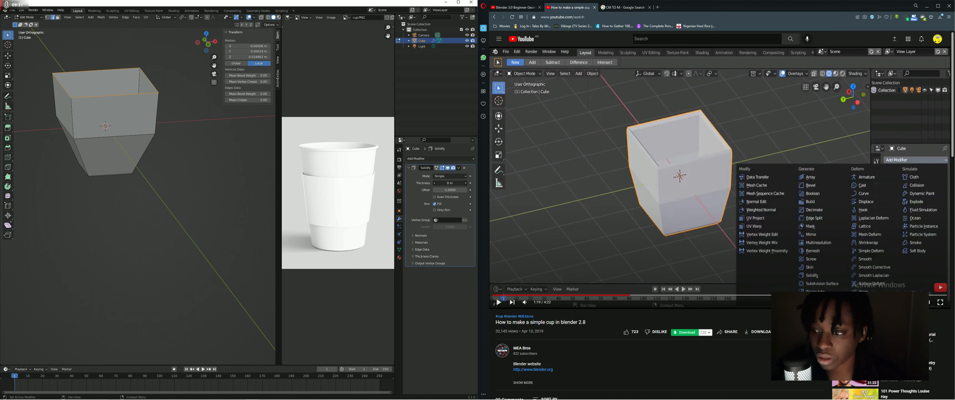
pyautogui.moveTo(450, 183); pyautogui.dragTo(446, 184)
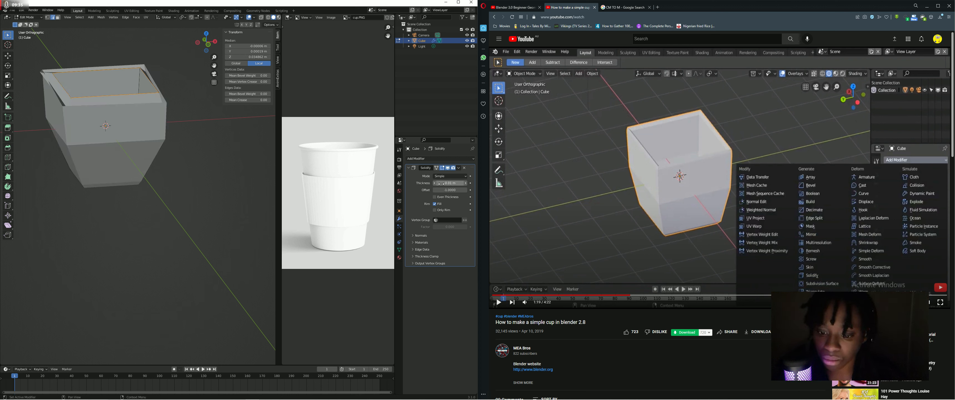
# Expand the Solidify modifier's Normals, Materials, Edge Data and Thickness Clamp settings and toggle the rim fill off and on again
pyautogui.click(414, 237)
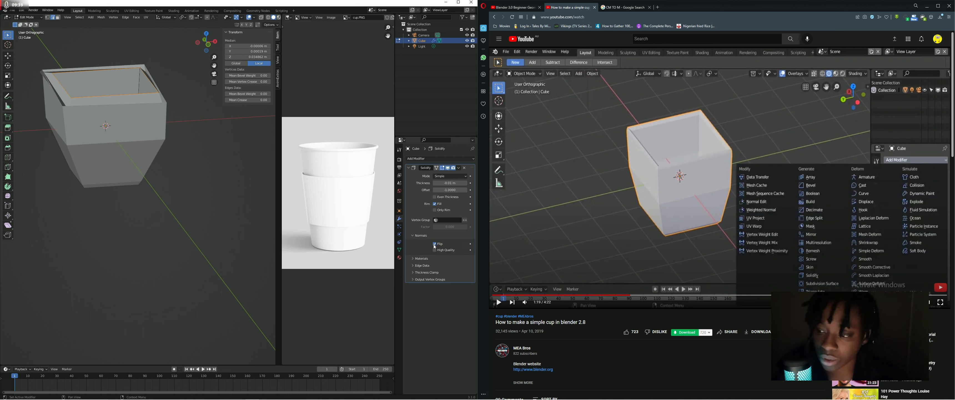
pyautogui.click(413, 259)
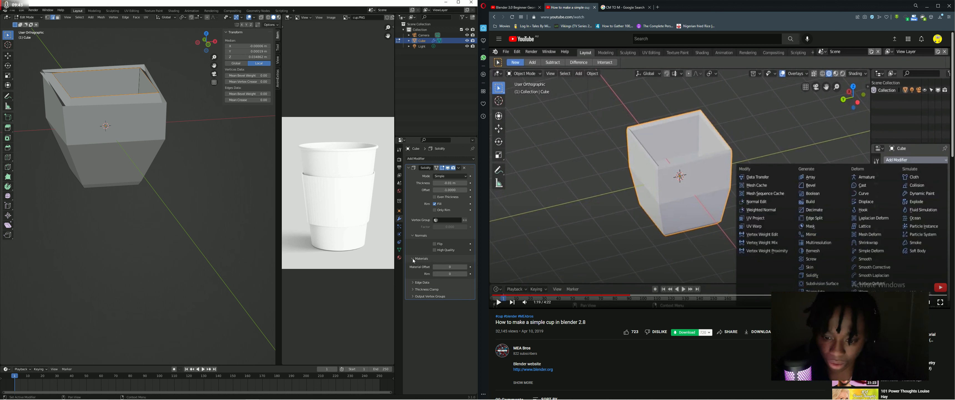
pyautogui.click(415, 282)
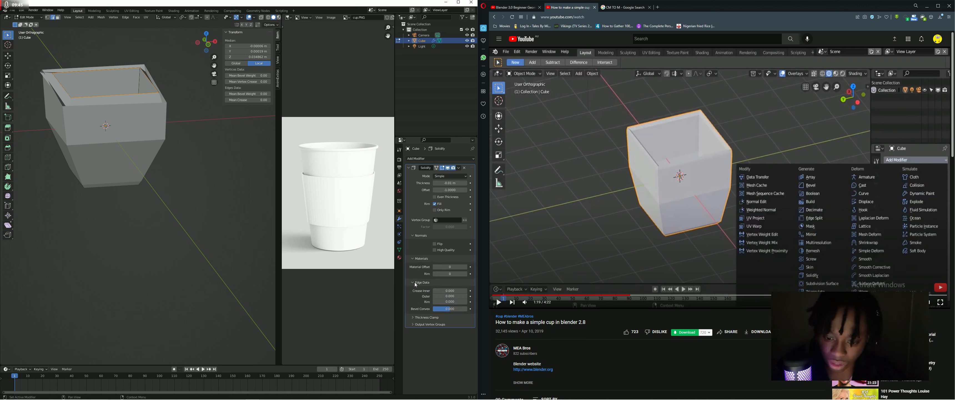
pyautogui.click(422, 319)
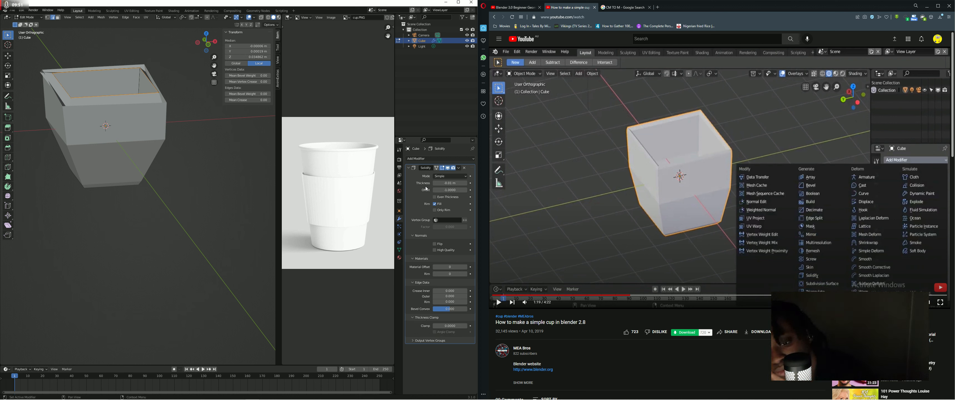
pyautogui.click(436, 204)
pyautogui.click(436, 205)
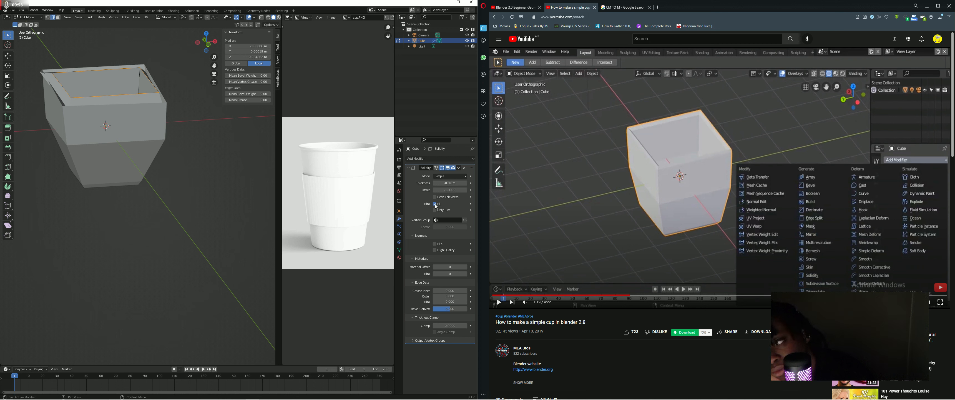
# Step the Solidify thickness through values from 0.01 m to -0.02 m and leave it at 0 m
pyautogui.click(465, 185)
pyautogui.click(465, 184)
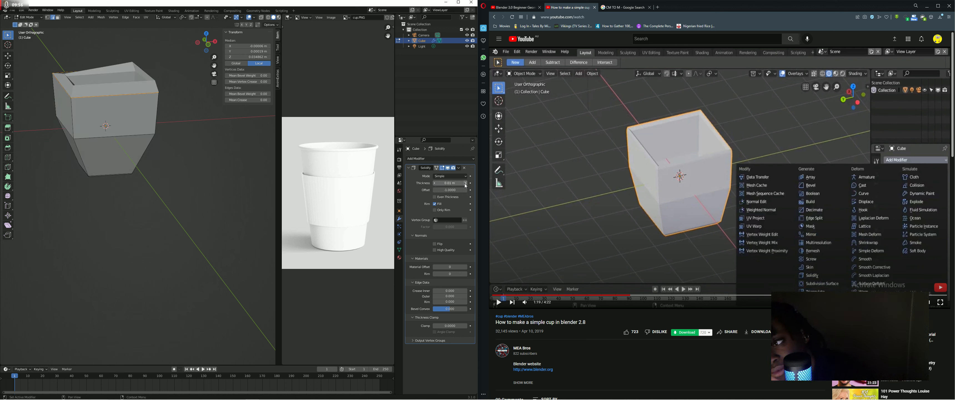
pyautogui.click(436, 185)
pyautogui.click(436, 184)
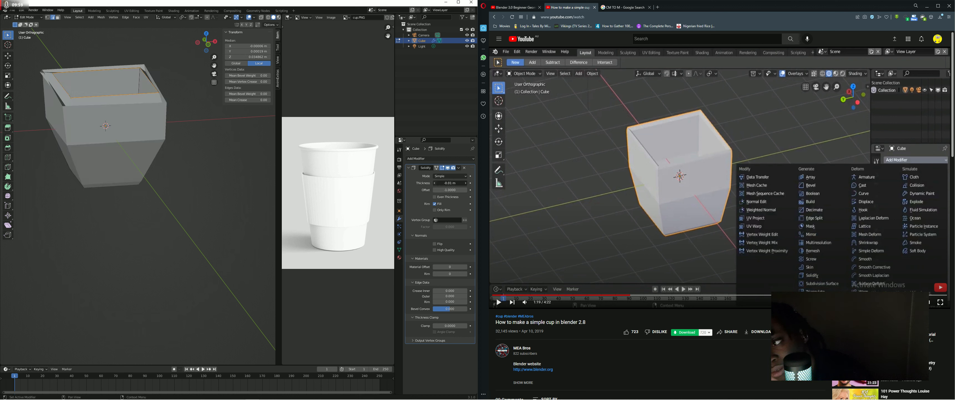
pyautogui.click(436, 184)
pyautogui.click(436, 185)
pyautogui.click(467, 184)
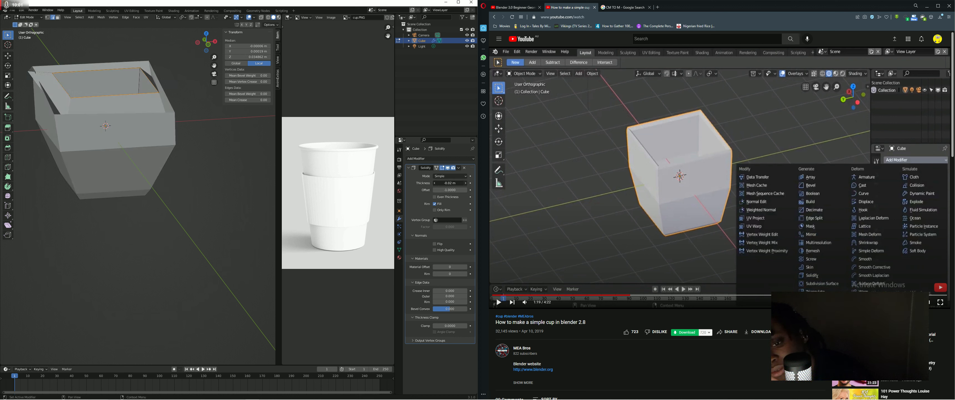
pyautogui.click(467, 184)
pyautogui.click(467, 184)
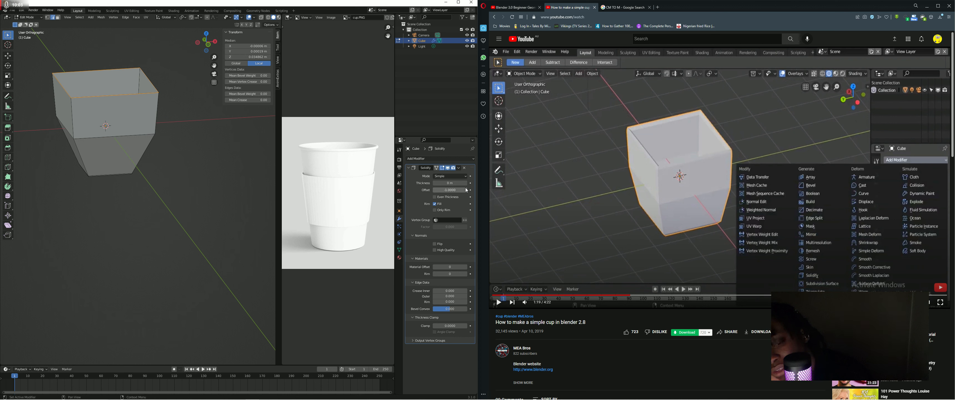
# Try adjusting the Solidify modifier's offset while the thickness is 0 m
pyautogui.click(466, 191)
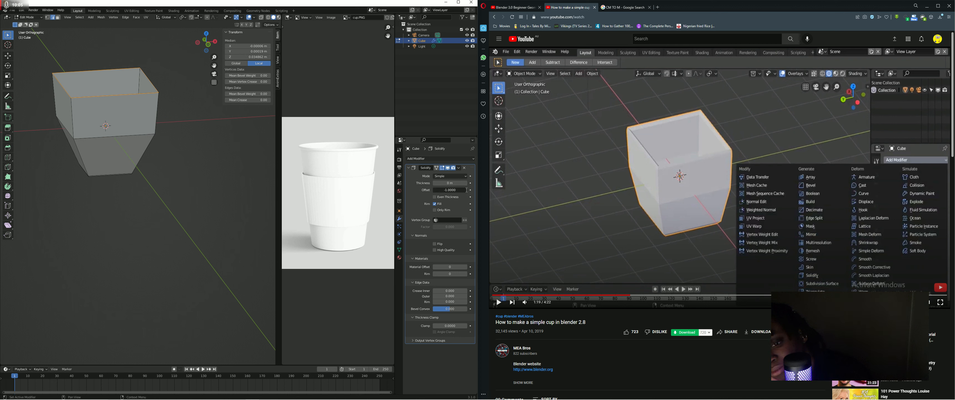
pyautogui.click(460, 206)
pyautogui.moveTo(451, 192); pyautogui.dragTo(441, 190)
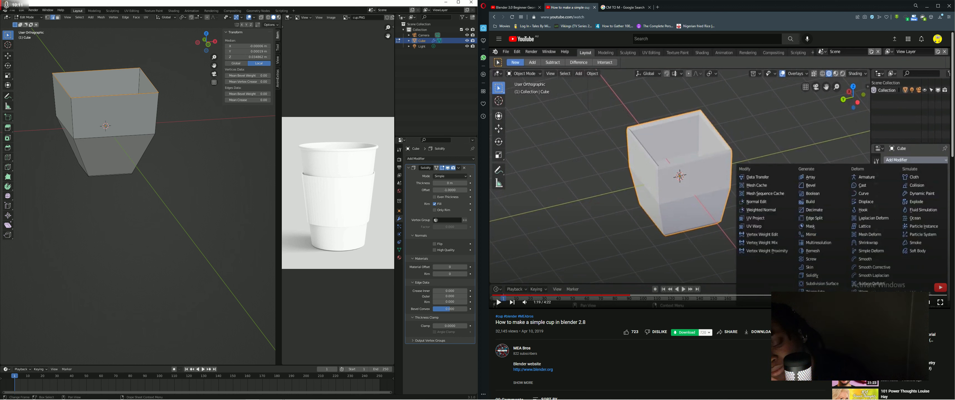
pyautogui.moveTo(171, 396)
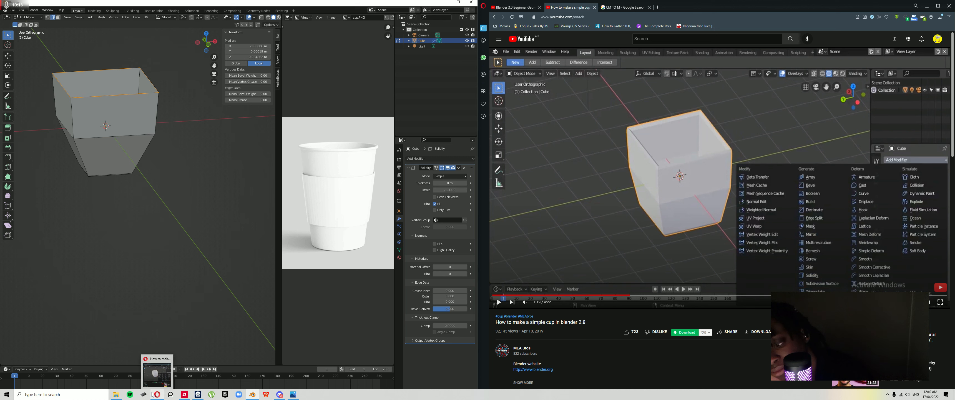